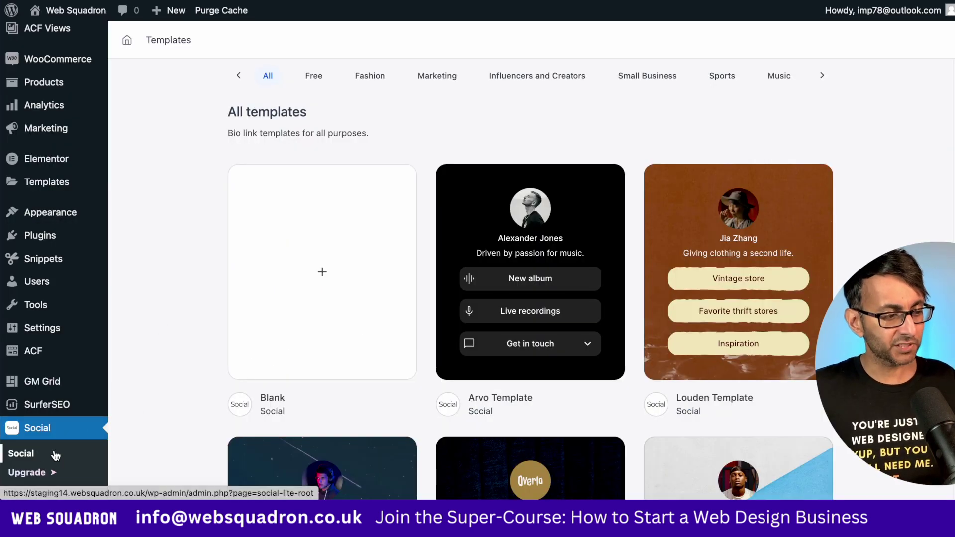
Browse the template gallery, filtering to Free templates and then back to All.
mouse_move(294, 352)
scroll(447, 321, "up", 2)
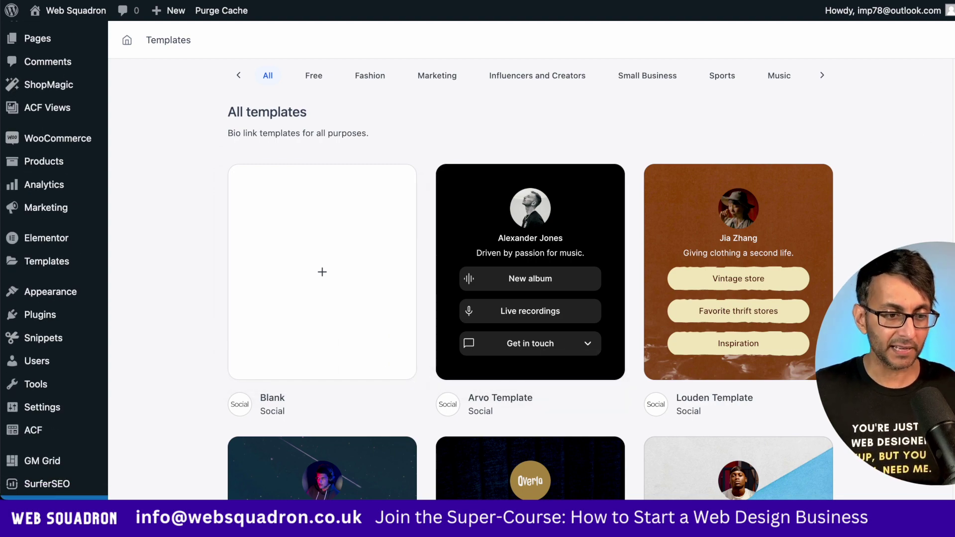
scroll(945, 98, "down", 6)
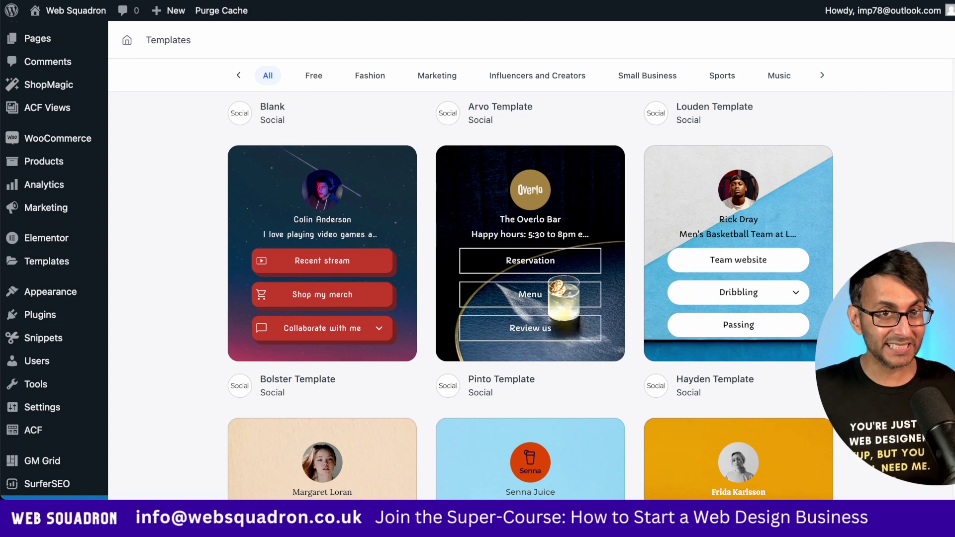
scroll(531, 295, "down", 18)
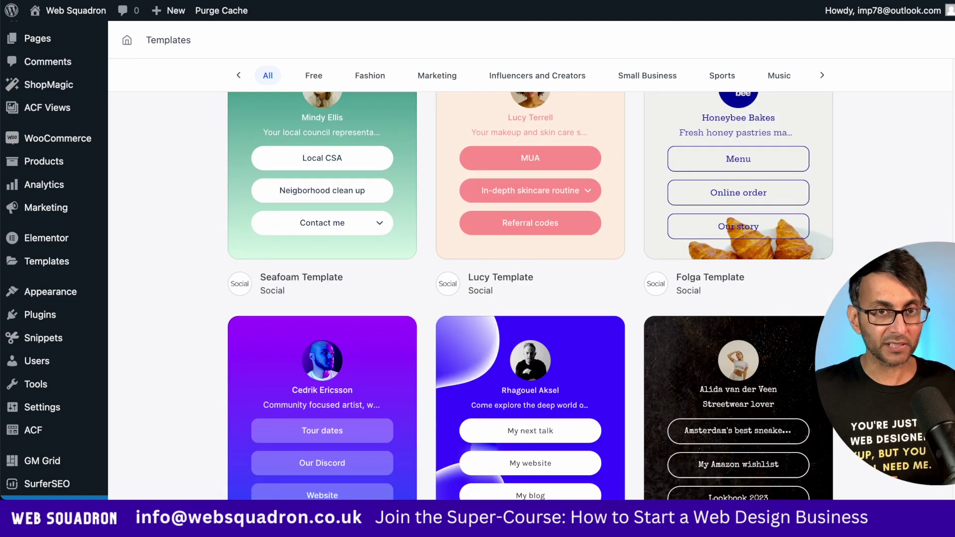
scroll(530, 295, "up", 20)
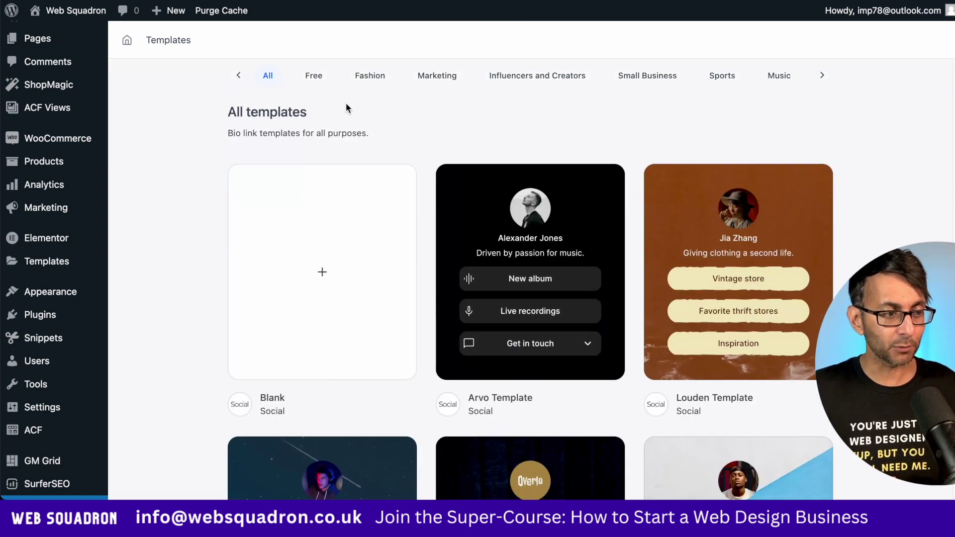
left_click(309, 79)
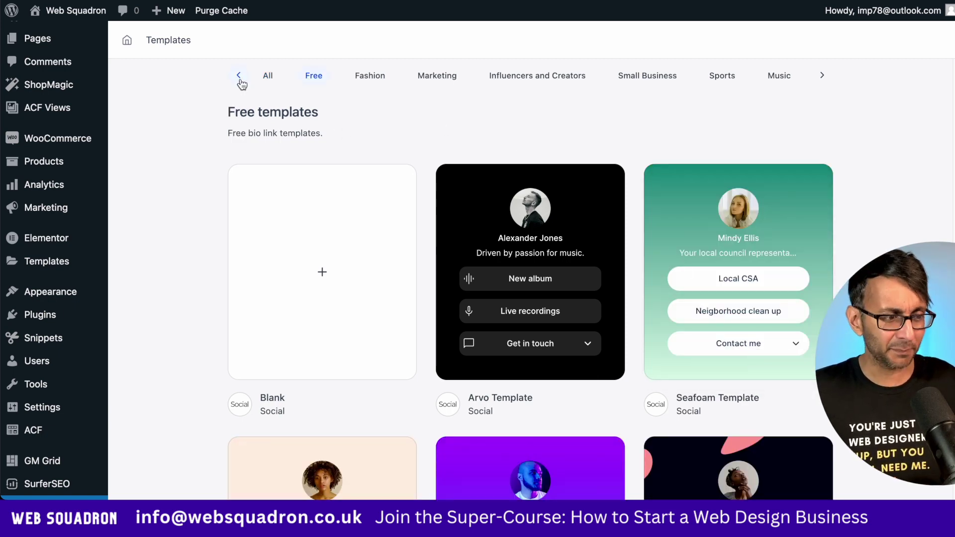
left_click(271, 78)
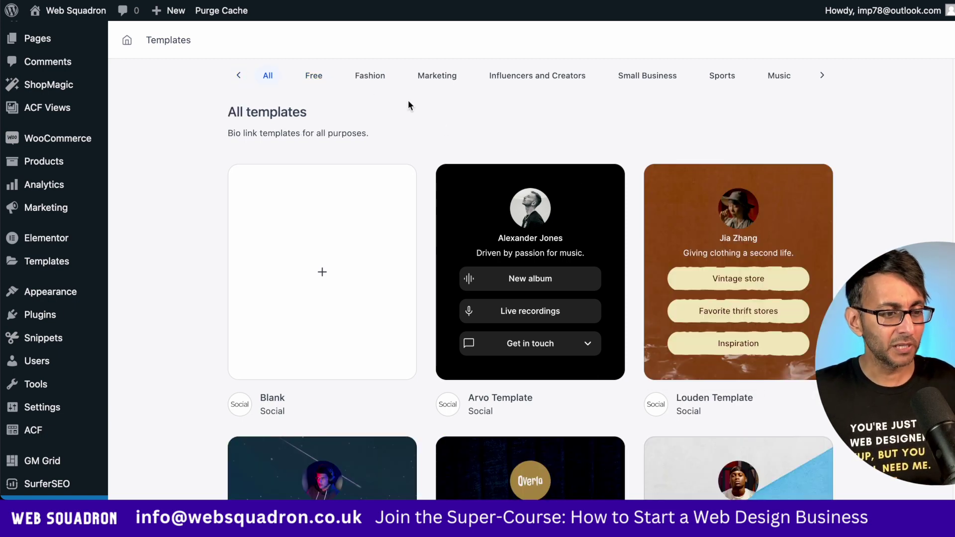
Preview the paid Louden template and bring up its upgrade plans.
left_click(782, 199)
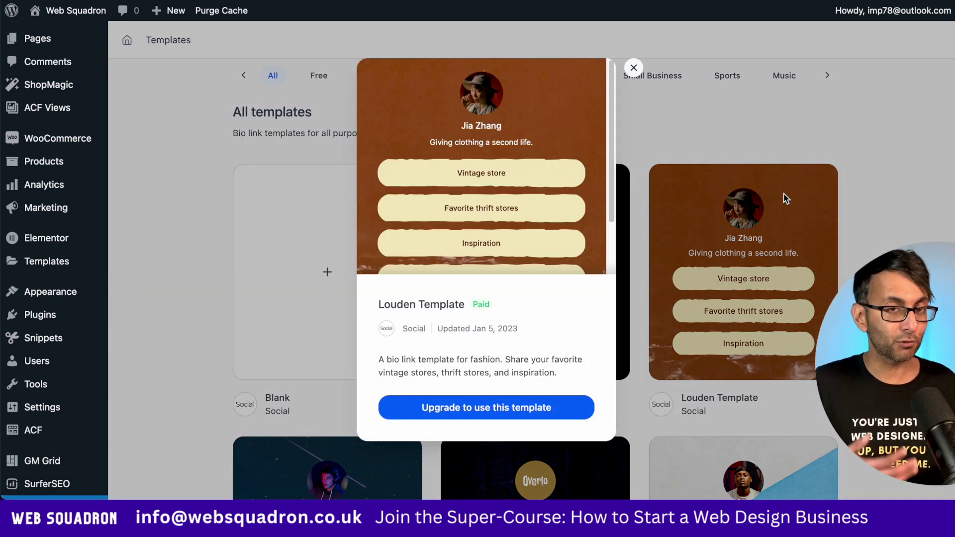
left_click(539, 413)
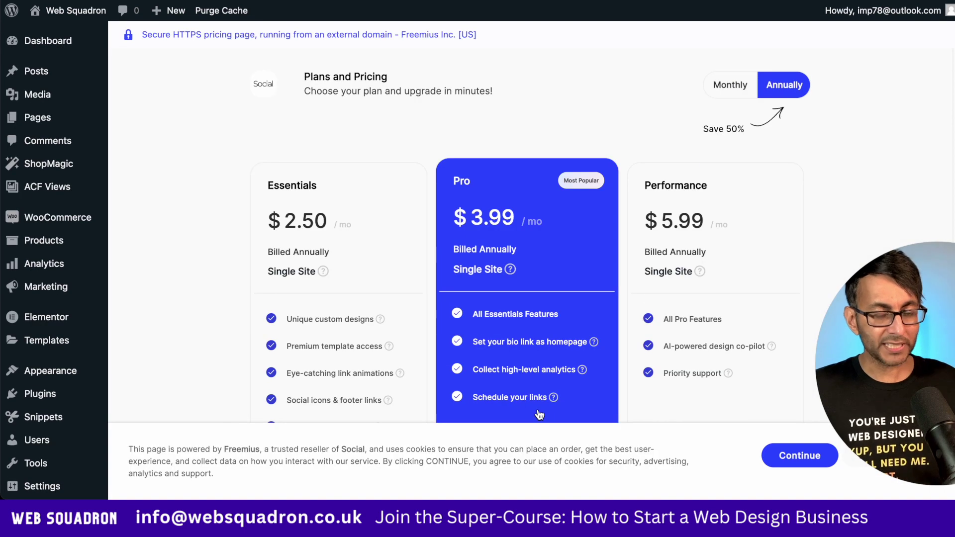
Dismiss the cookie notice and show monthly prices: Essentials $4.99, Pro $5.99, Performance $7.99.
left_click(799, 455)
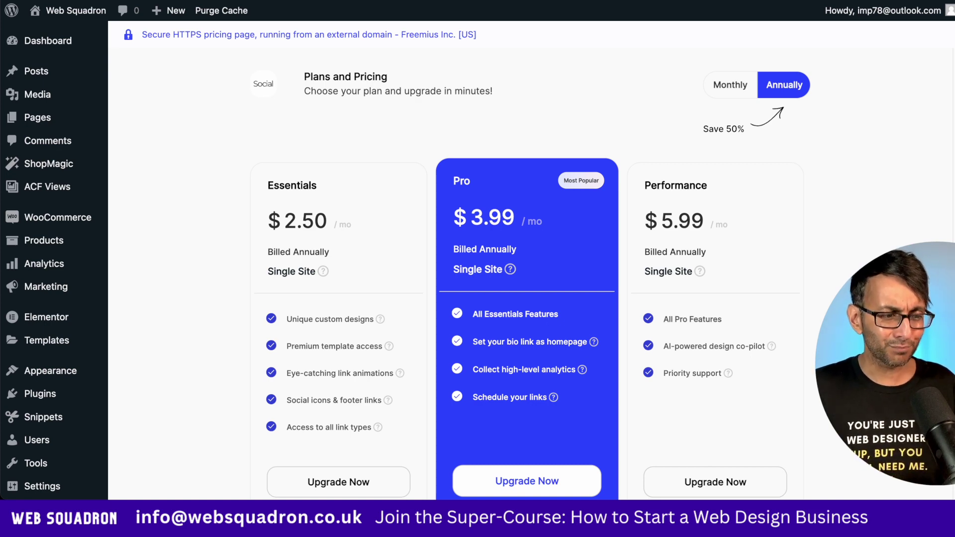
left_click(725, 95)
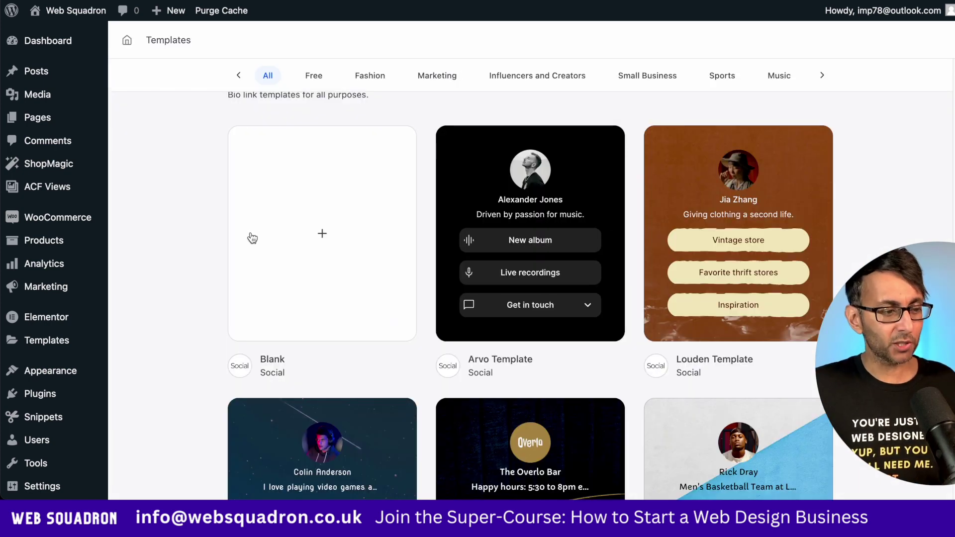
Preview the Arvo template and choose to use it.
mouse_move(325, 258)
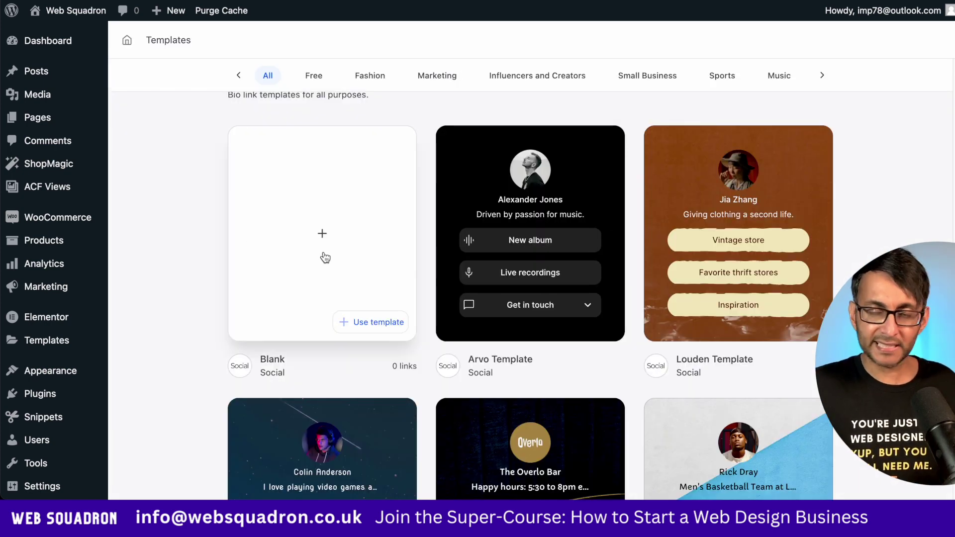
mouse_move(587, 190)
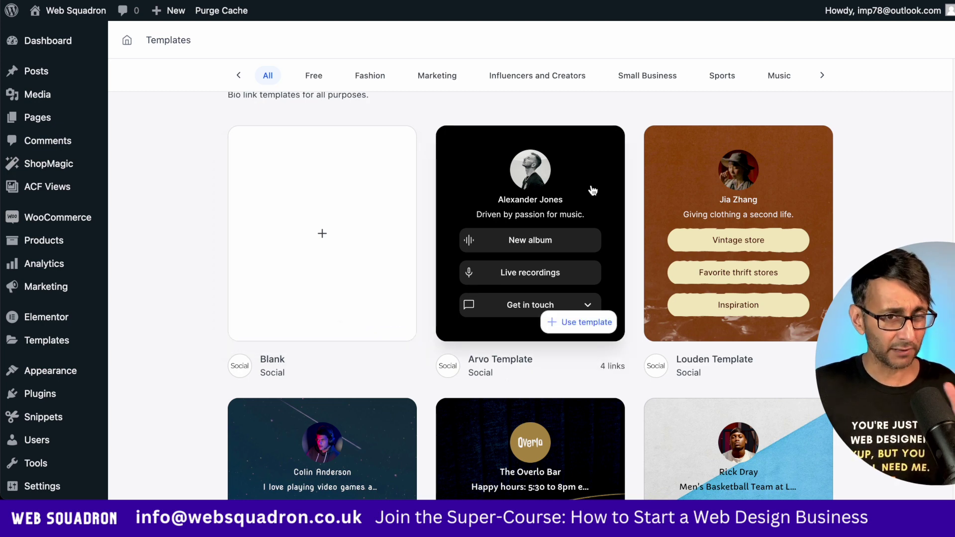
left_click(592, 190)
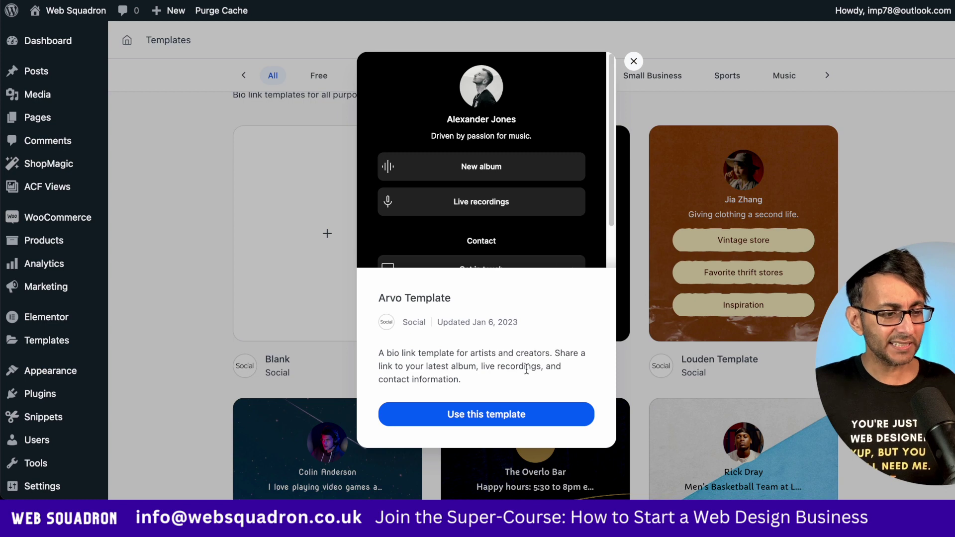
left_click(522, 425)
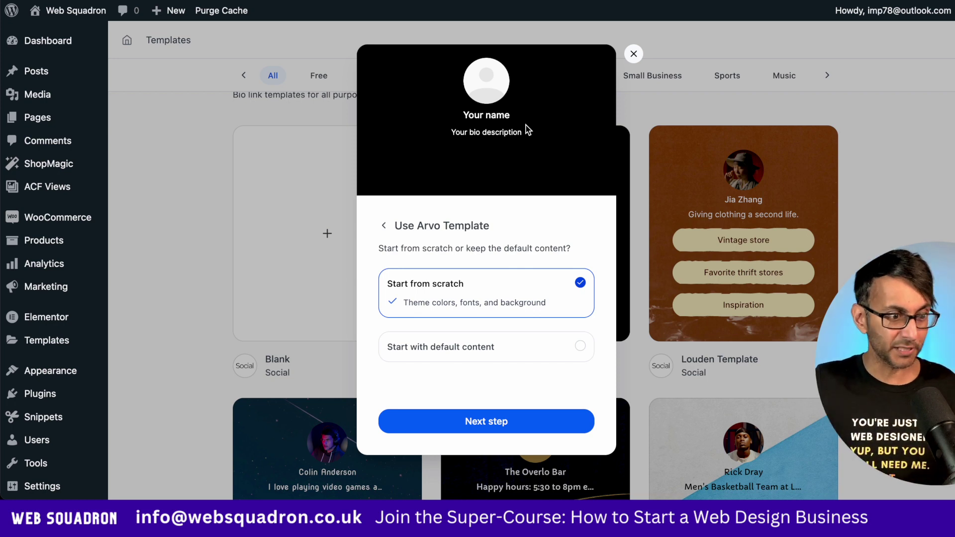
Keep the template's default content and profile image, reaching the profile details step.
left_click(503, 345)
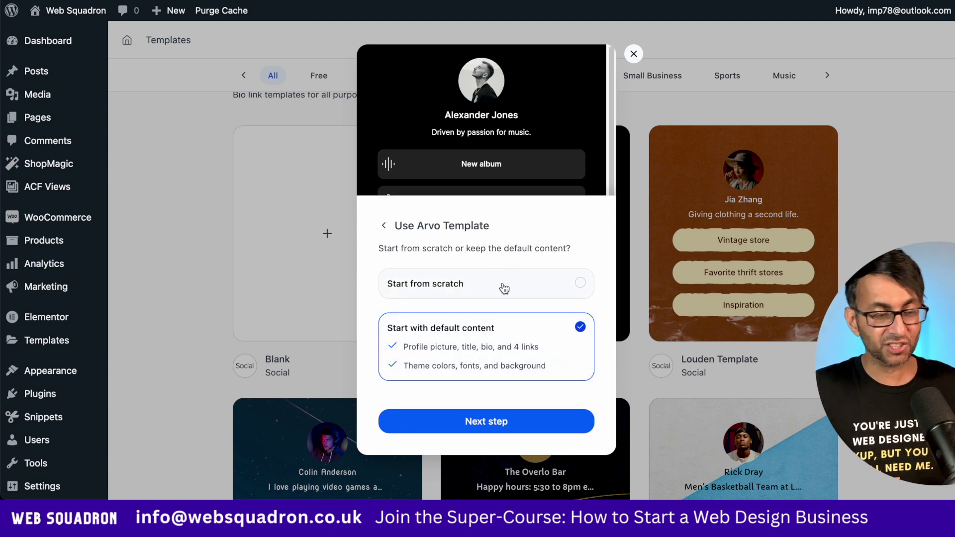
left_click(504, 425)
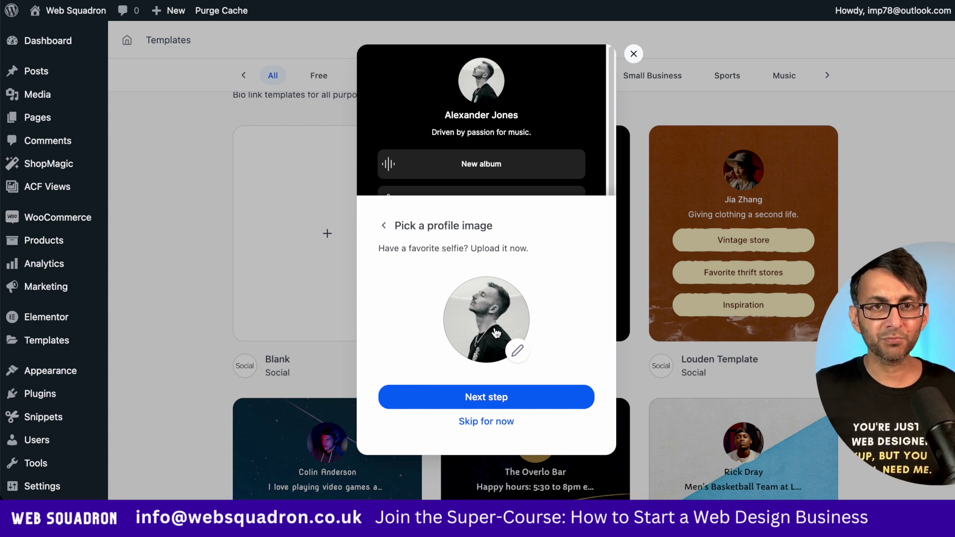
left_click(488, 398)
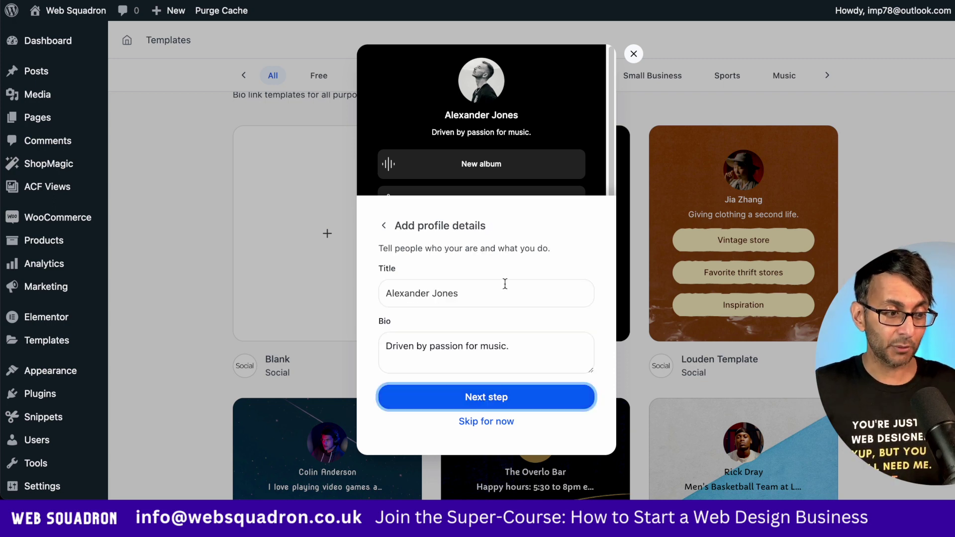
Change the bio to 'Driven by passion for Websites.' and confirm the profile details.
left_click(533, 350)
key("BackSpace")
key("BackSpace")
key("BackSpace")
key("BackSpace")
key("BackSpace")
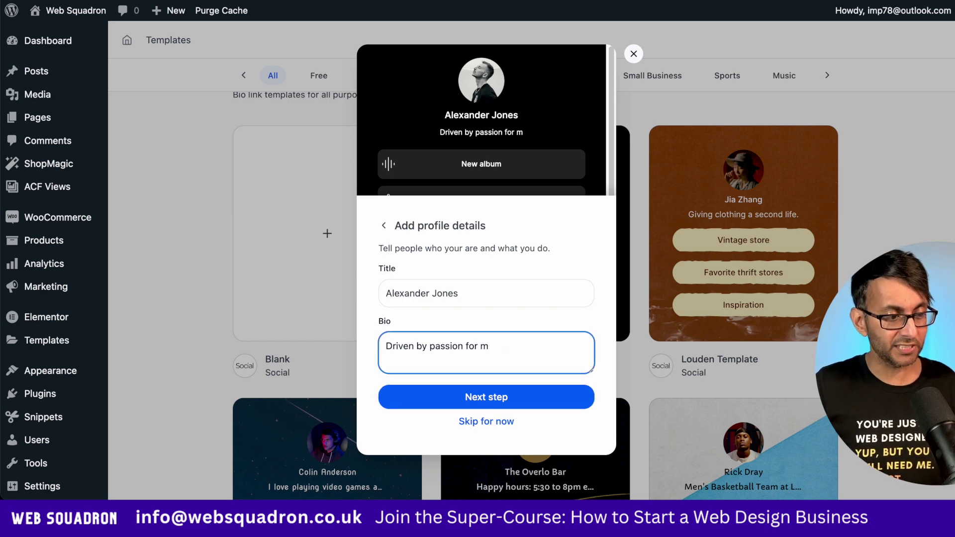
key("BackSpace")
key("BackSpace")
type("Websites")
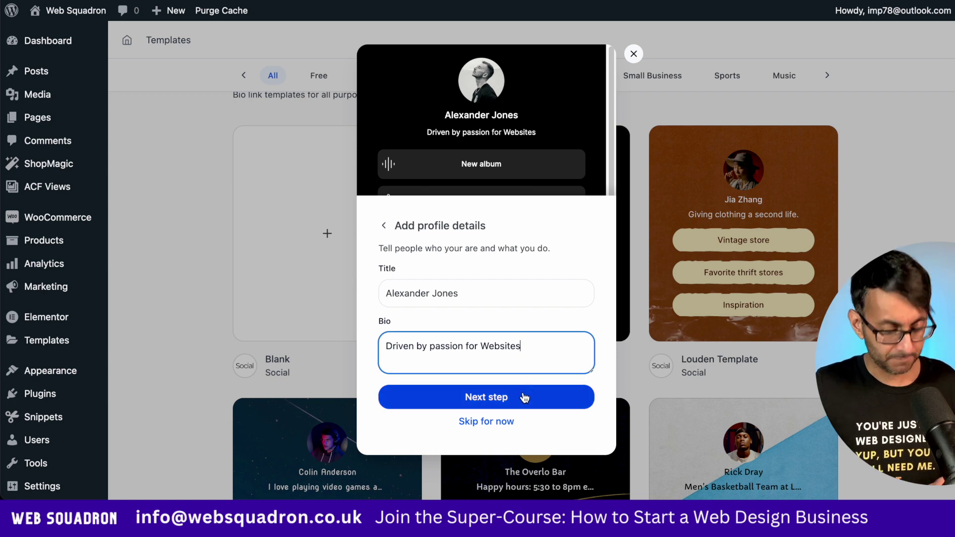
type(".")
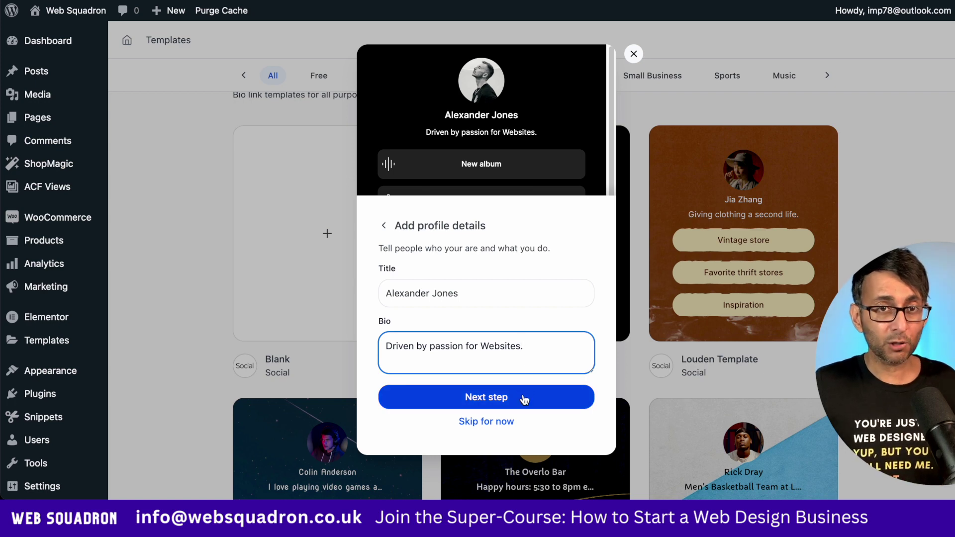
left_click(513, 399)
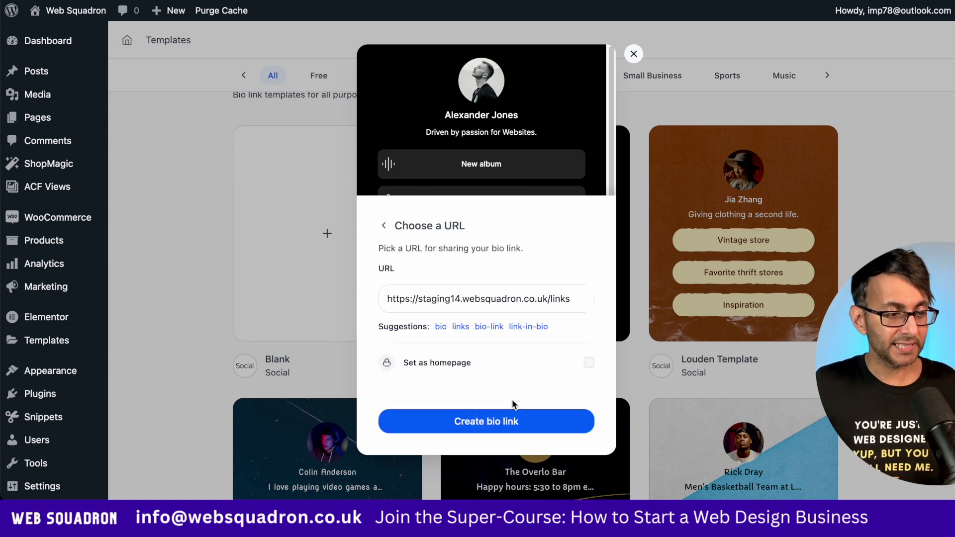
Set the bio link URL slug to 'socials' and create the bio link.
double_click(562, 299)
type("socia")
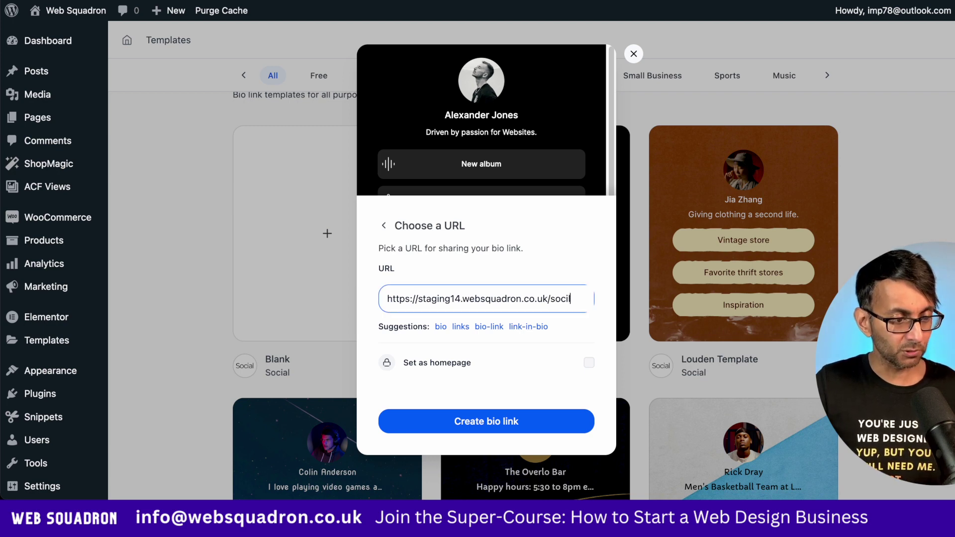
type("ls")
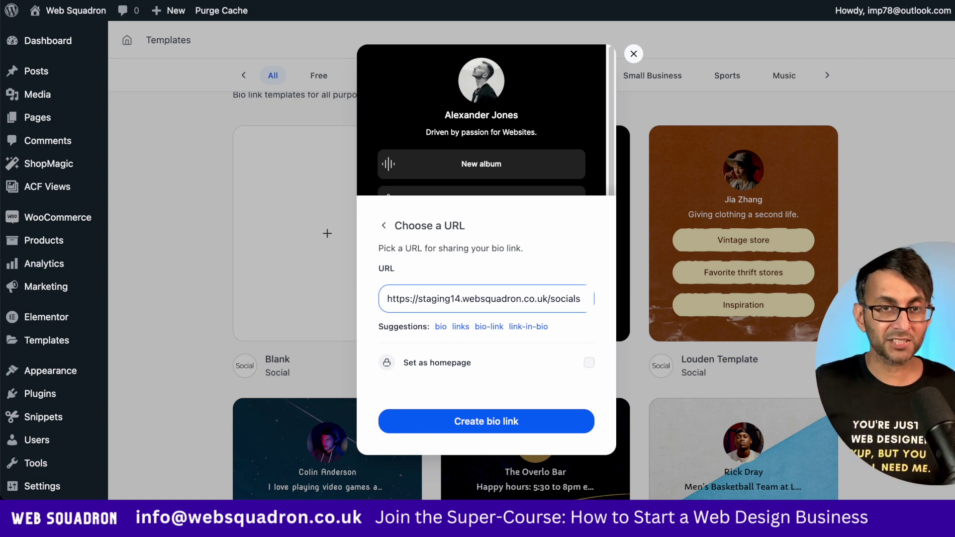
left_click(496, 422)
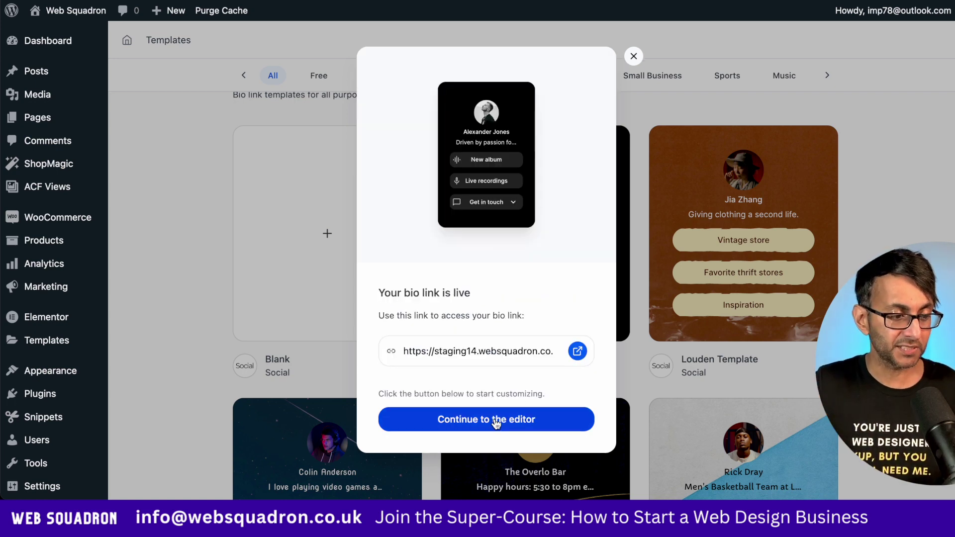
Open the new bio link in the editor and delete the New album and Get in touch links.
left_click(496, 422)
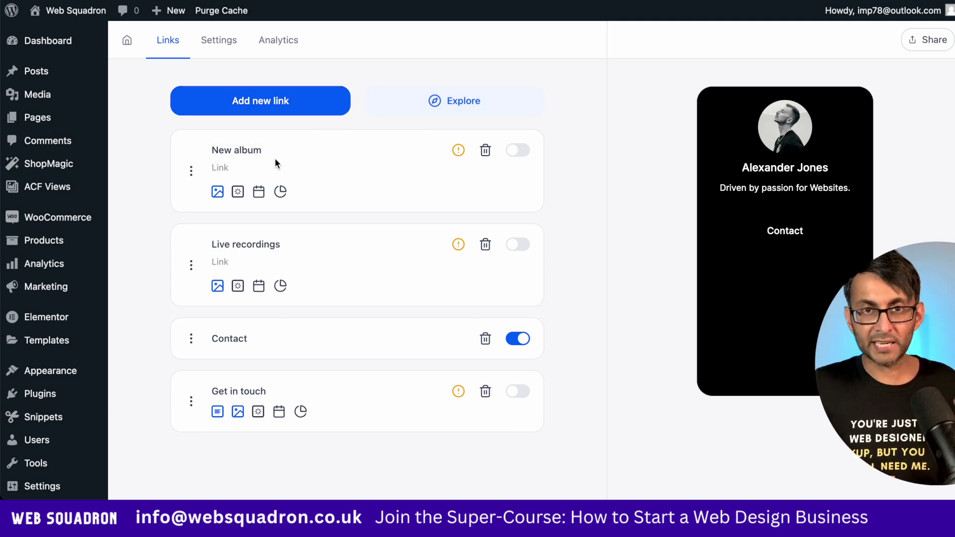
left_click(485, 152)
left_click(398, 294)
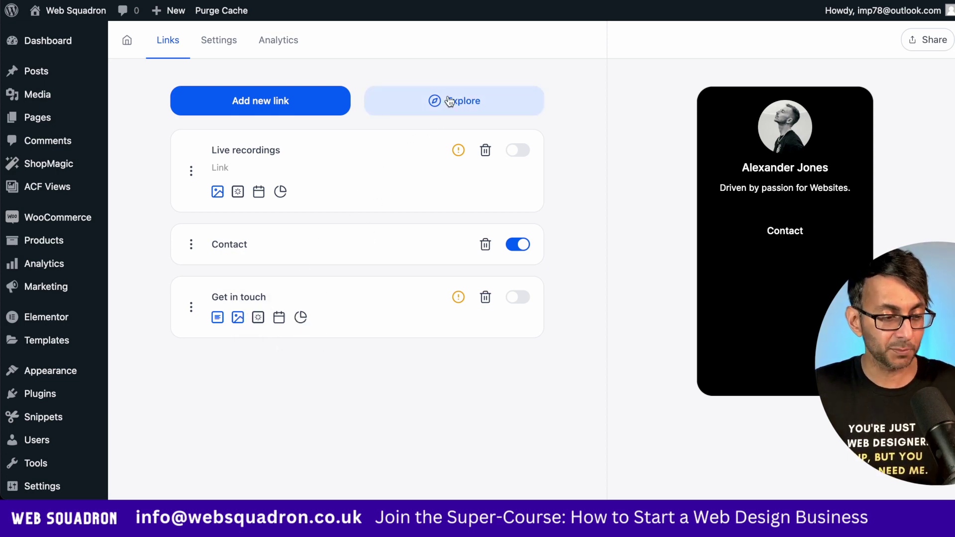
left_click(485, 299)
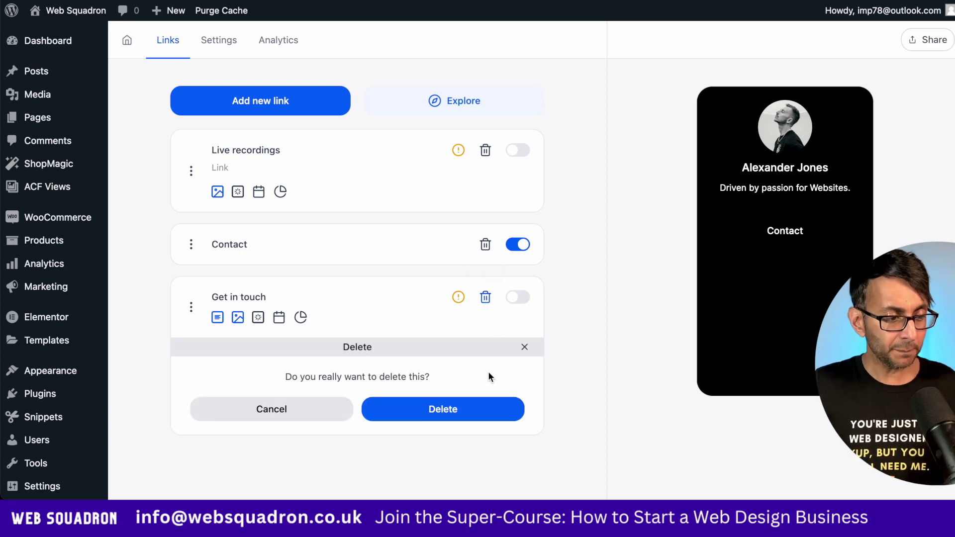
Confirm removing Get in touch, retitle Live recordings 'facebook Group', and paste the Facebook group URL.
left_click(458, 409)
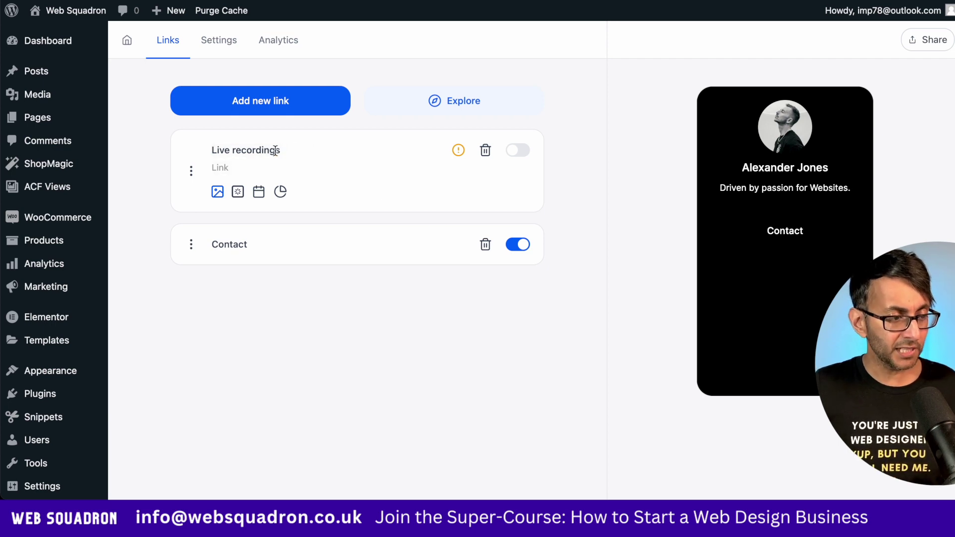
left_click_drag(275, 151, 190, 154)
type("facebo")
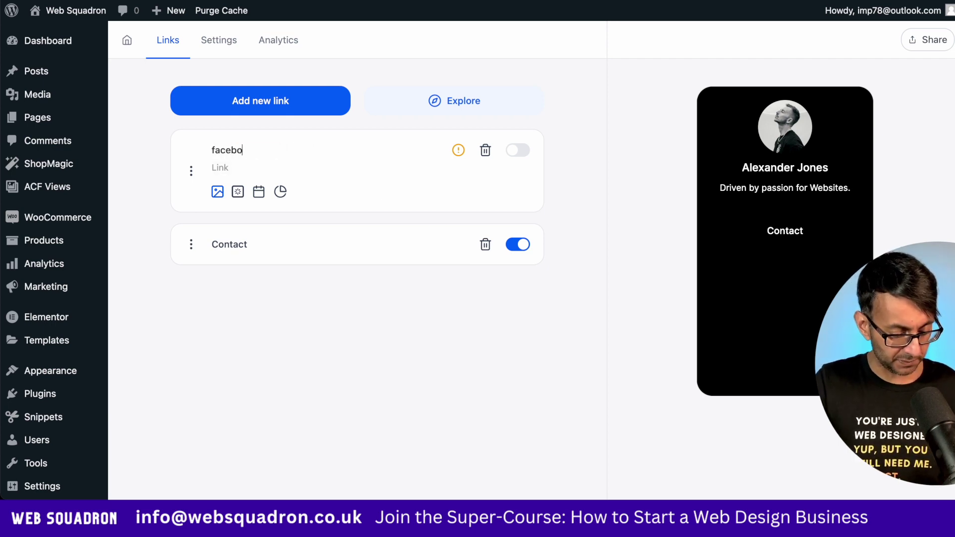
type("ok Group")
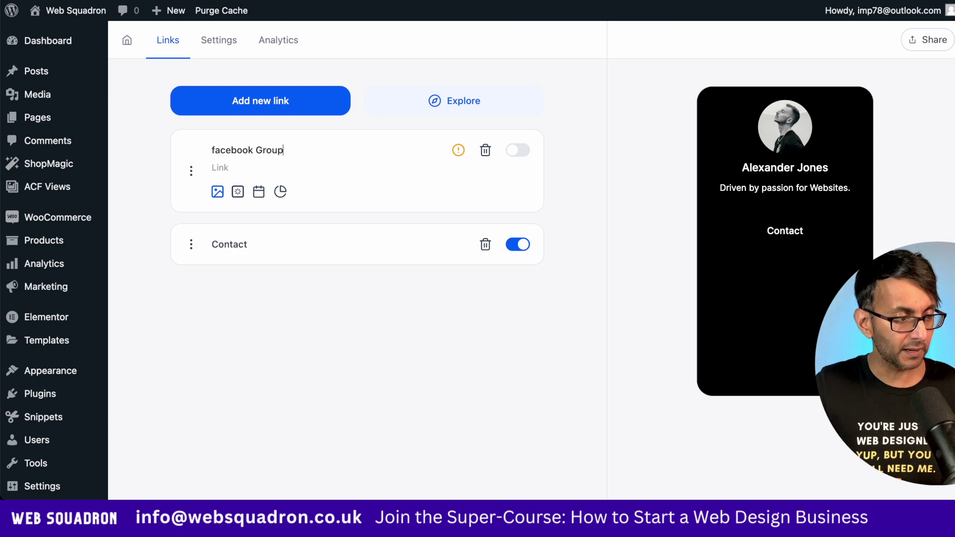
left_click(237, 162)
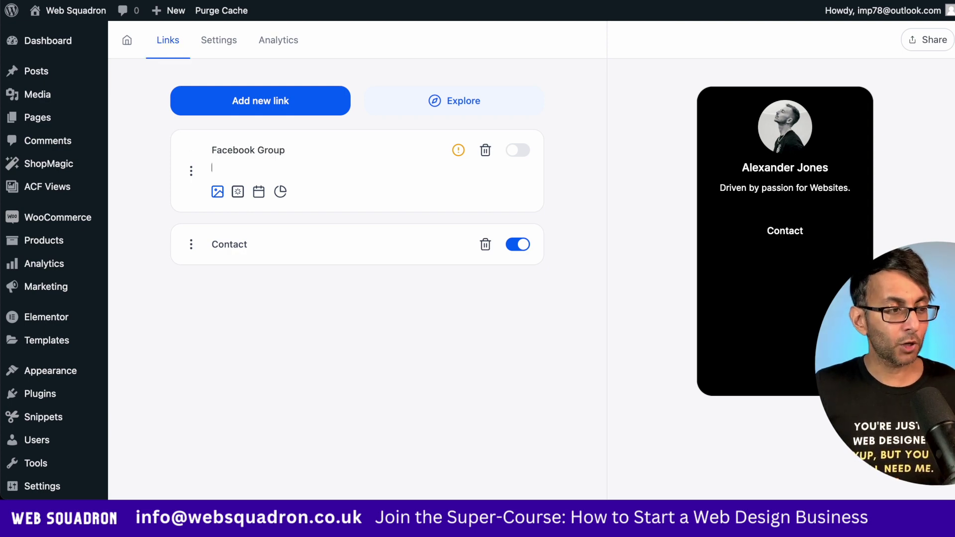
type("https://www.facebook.com/groups/websquadron")
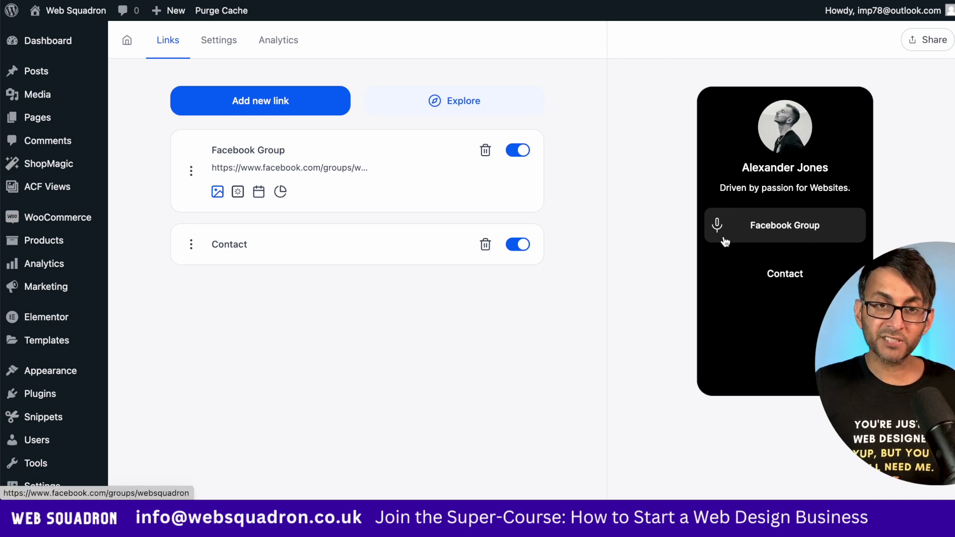
Check the Facebook Group link's animation options, then start replacing its thumbnail icon.
left_click(238, 194)
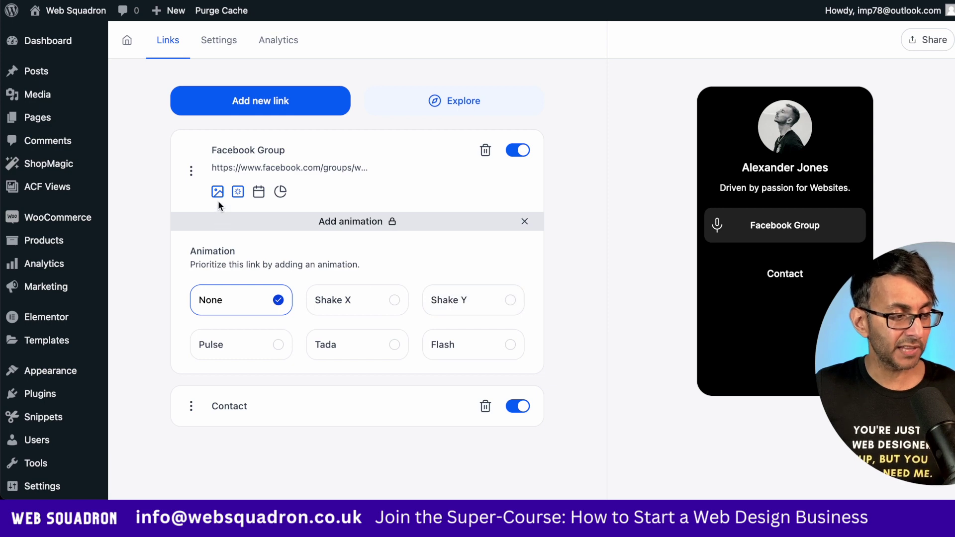
left_click(525, 222)
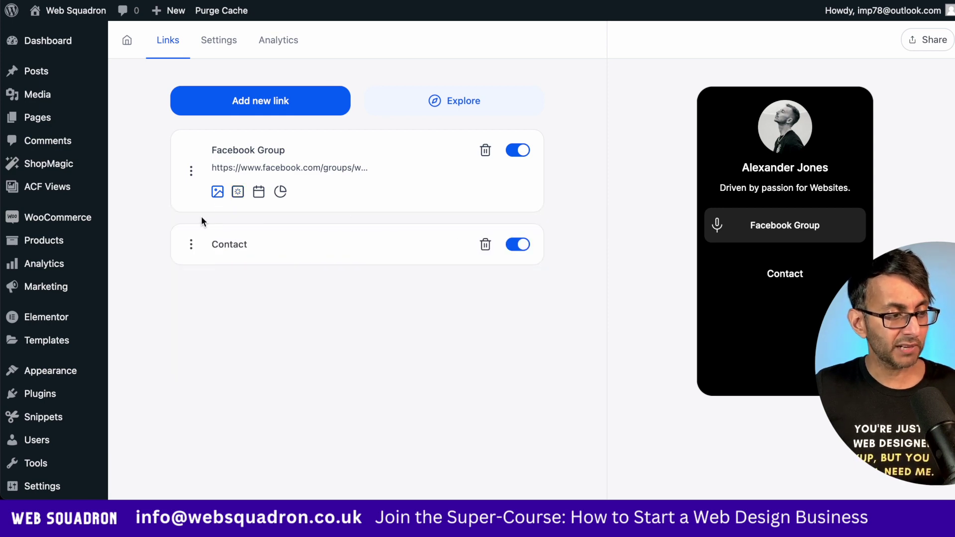
left_click(218, 193)
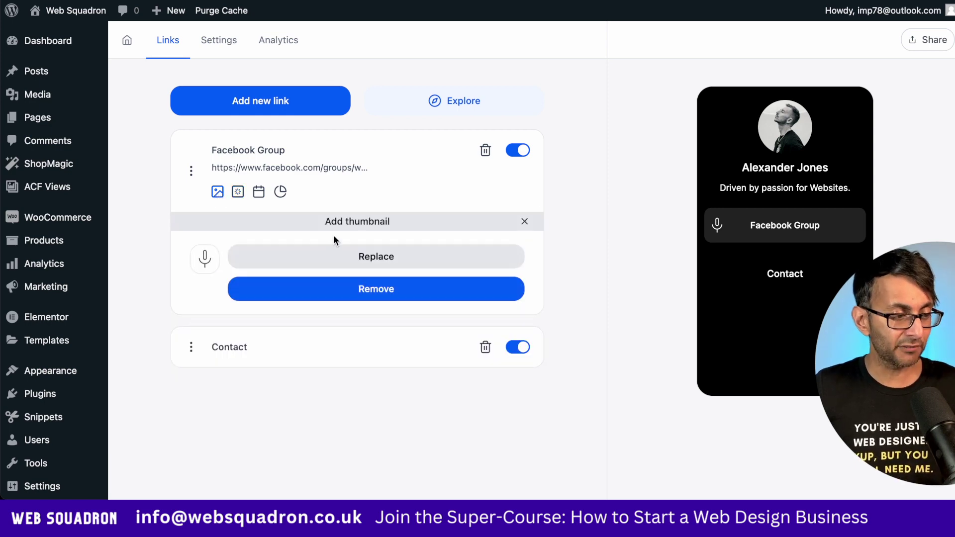
left_click(376, 258)
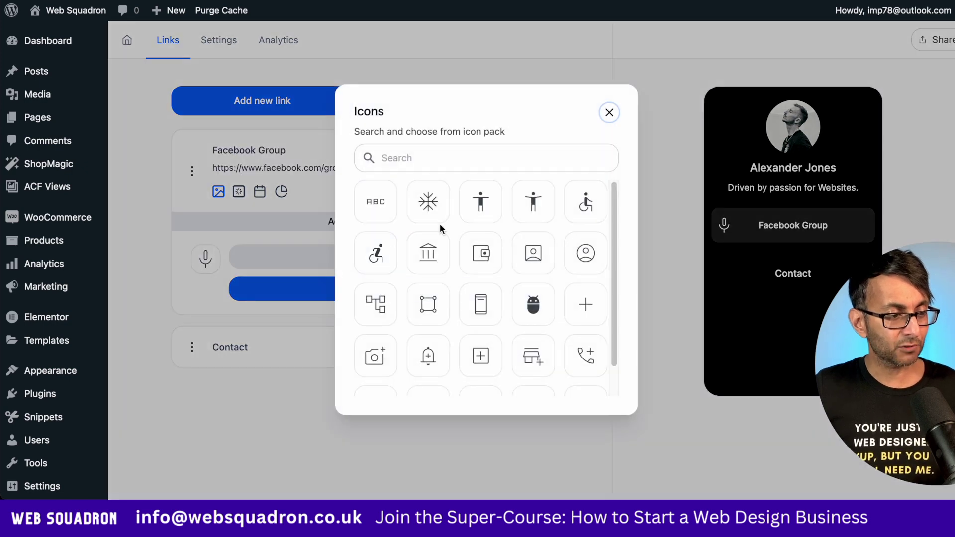
Search the icon pack and set a snowflake icon as the Facebook Group thumbnail.
left_click(461, 156)
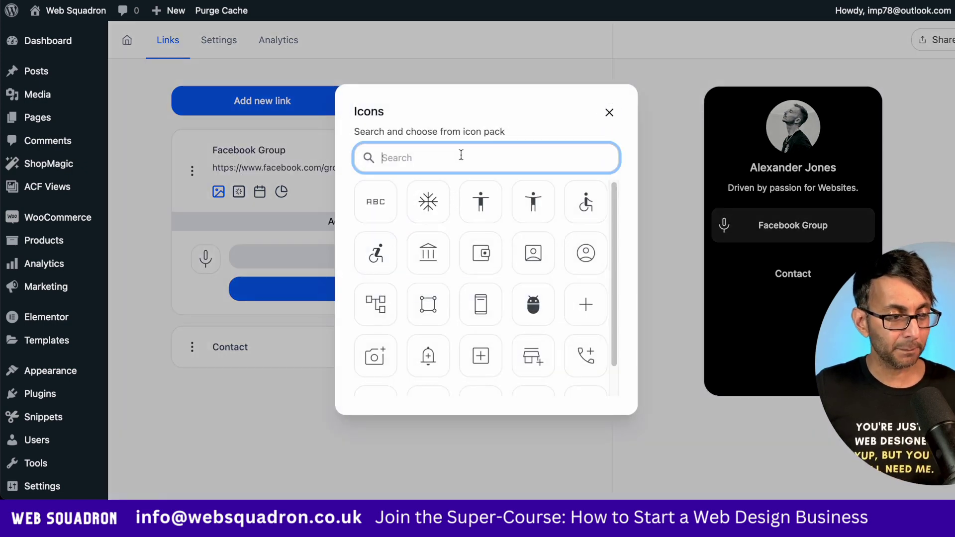
type("facebook")
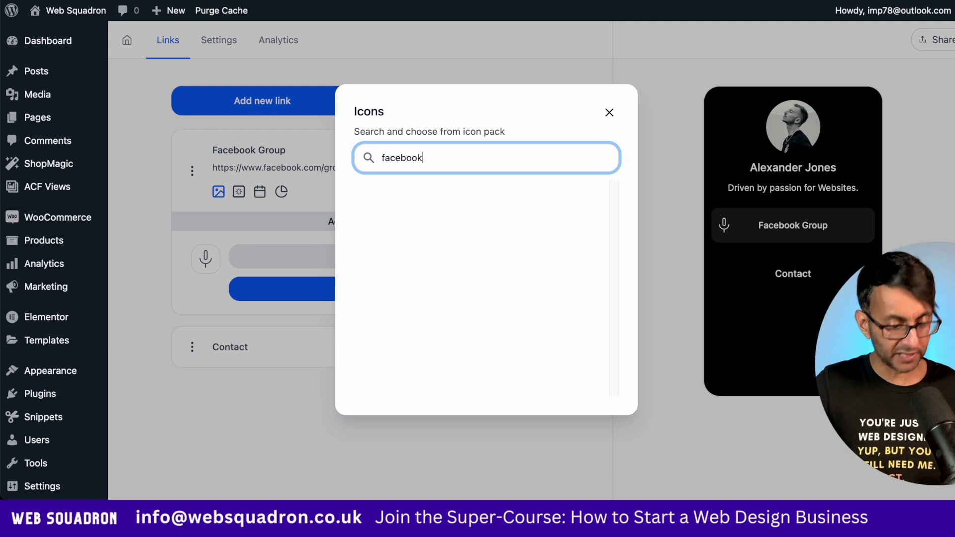
key("BackSpace")
key("BackSpace")
key("BackSpace")
key("BackSpace")
key("BackSpace")
type("fb")
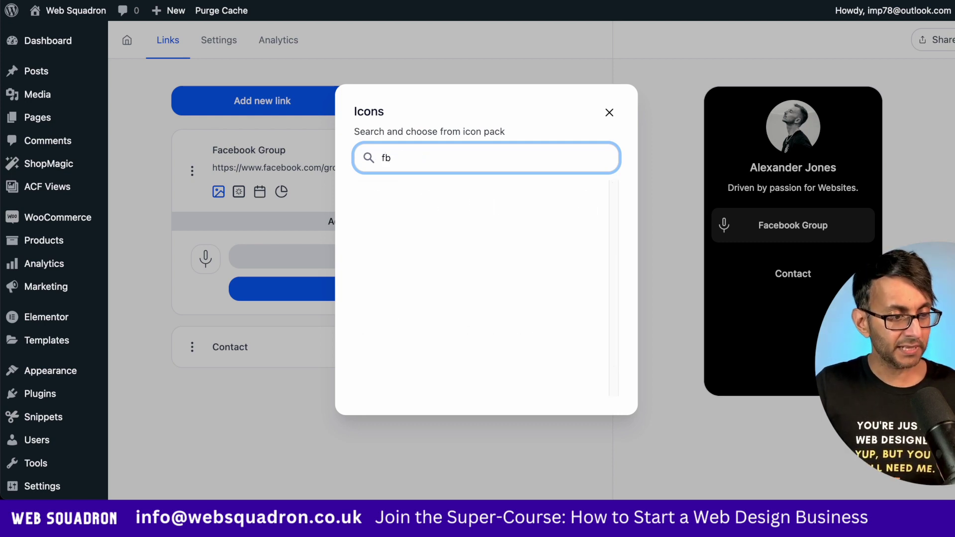
key("BackSpace")
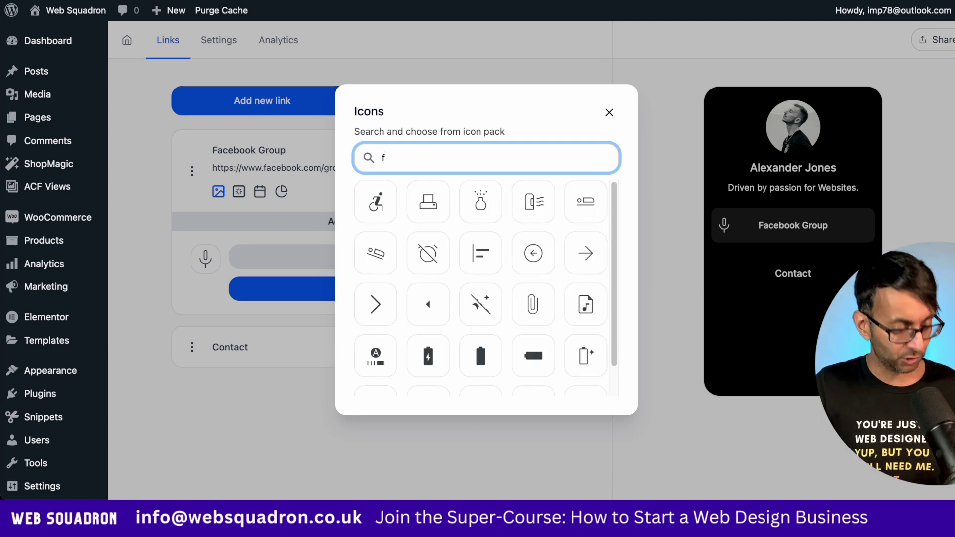
type("aceboo")
key("BackSpace")
key("BackSpace")
key("BackSpace")
key("BackSpace")
key("BackSpace")
key("BackSpace")
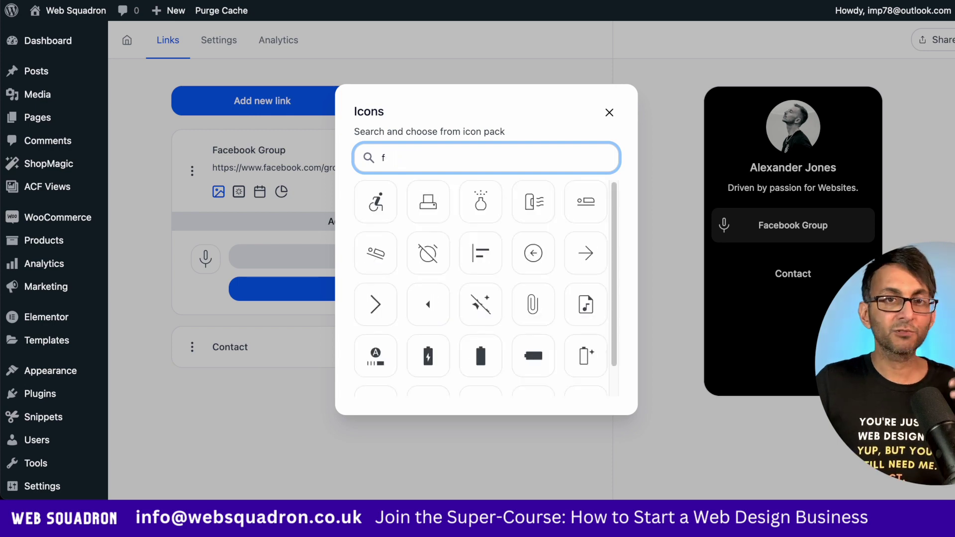
key("BackSpace")
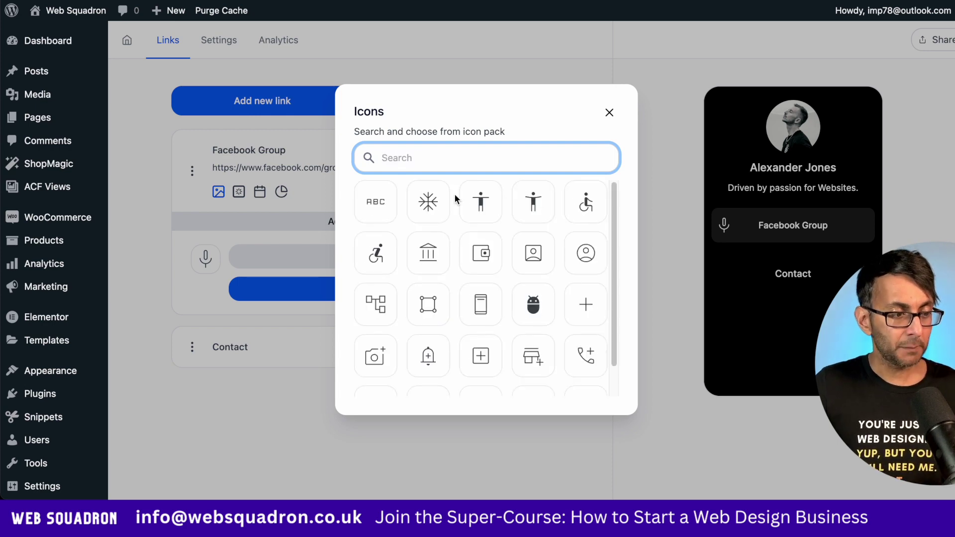
left_click(427, 202)
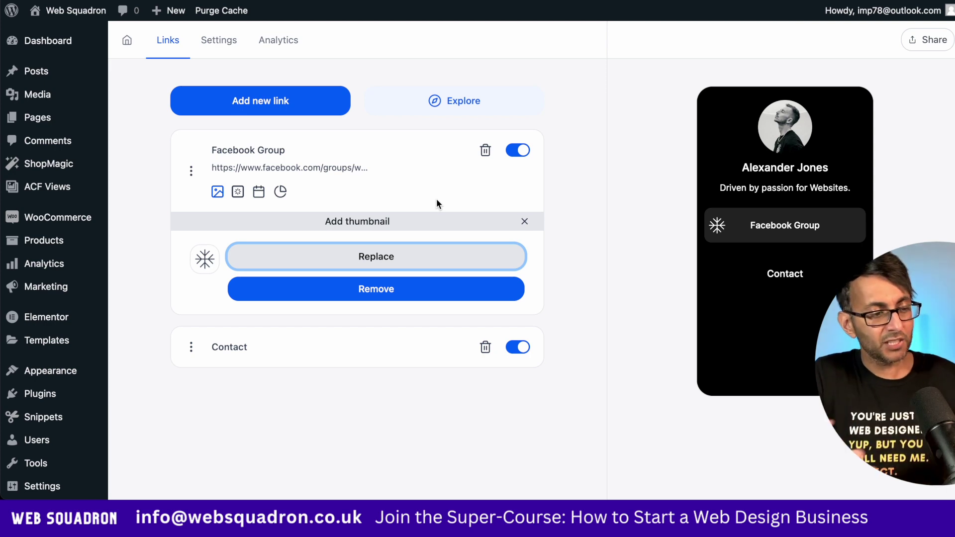
left_click(491, 225)
Add a blank link, move it below Facebook Group, then delete it again.
left_click(267, 106)
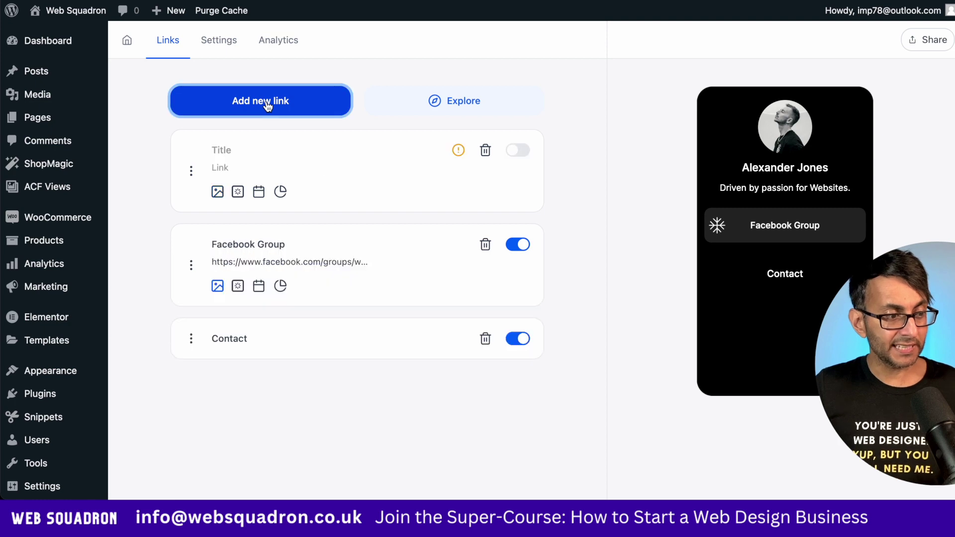
left_click_drag(191, 171, 193, 266)
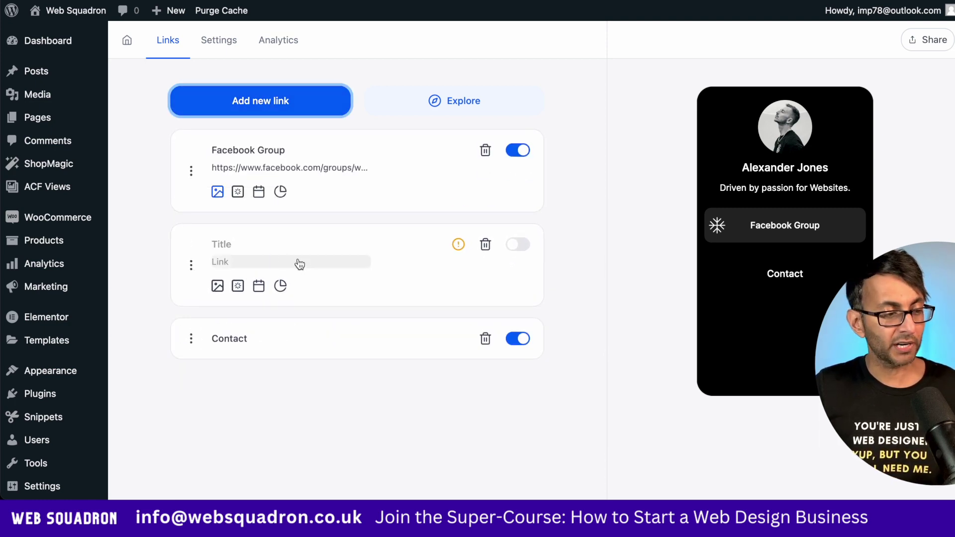
left_click(268, 245)
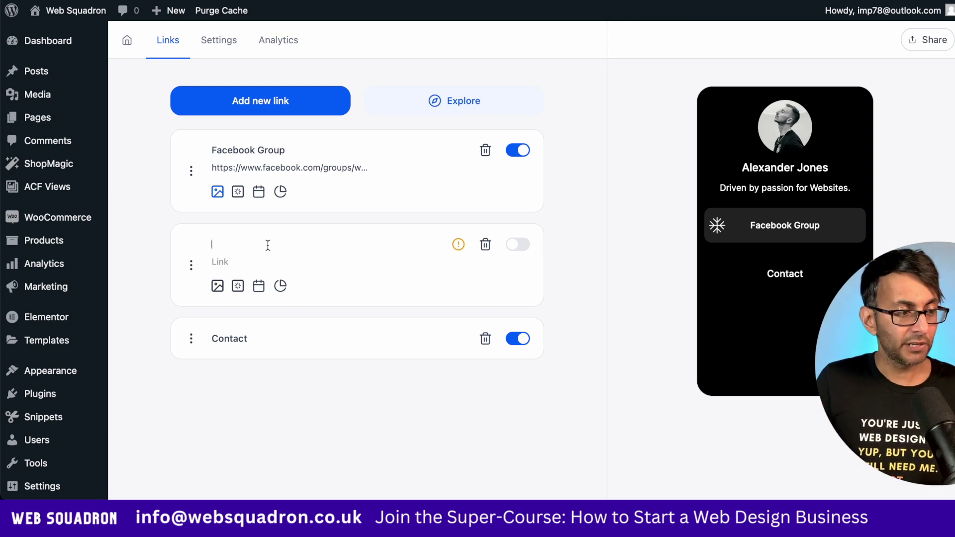
left_click(486, 248)
left_click(448, 380)
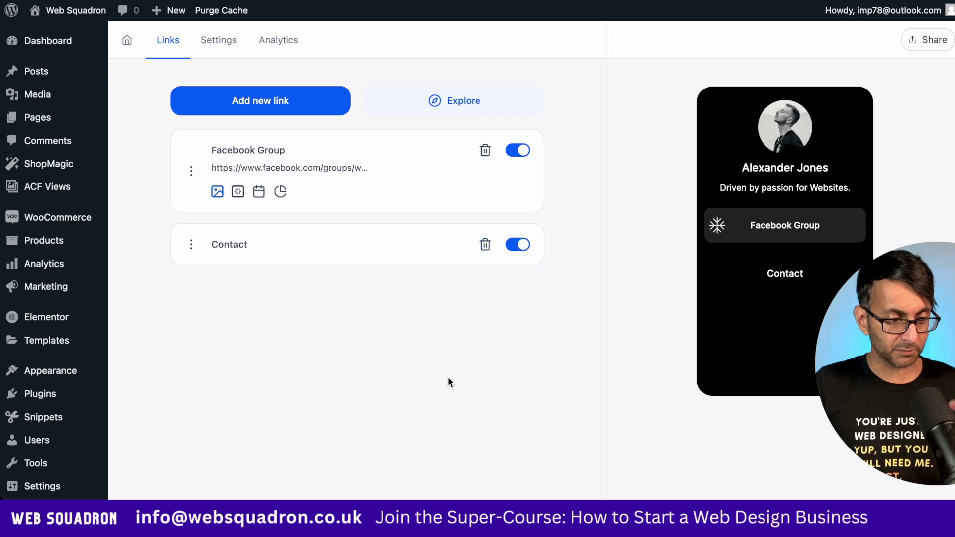
Add a YouTube block from the Explore catalogue and title it 'Page Speed 2023'.
left_click(468, 100)
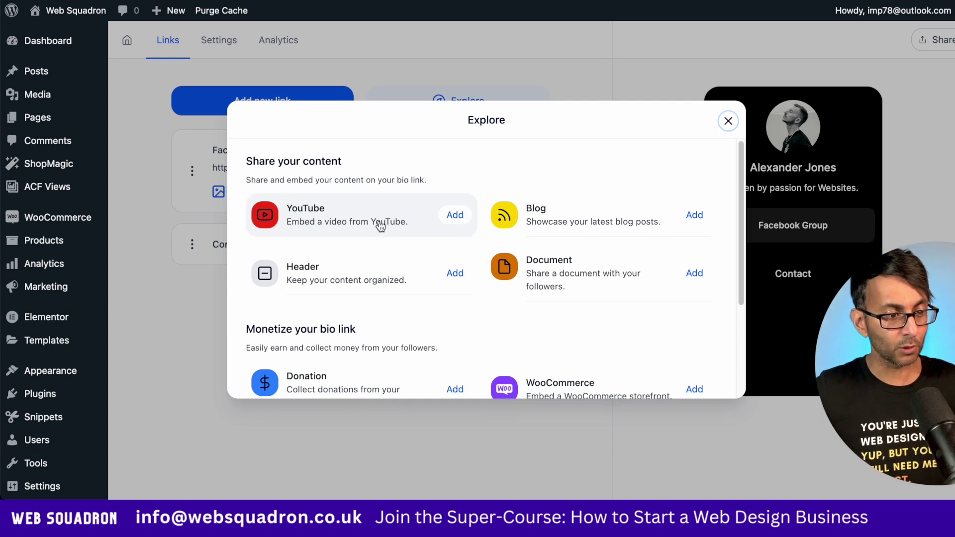
left_click(450, 217)
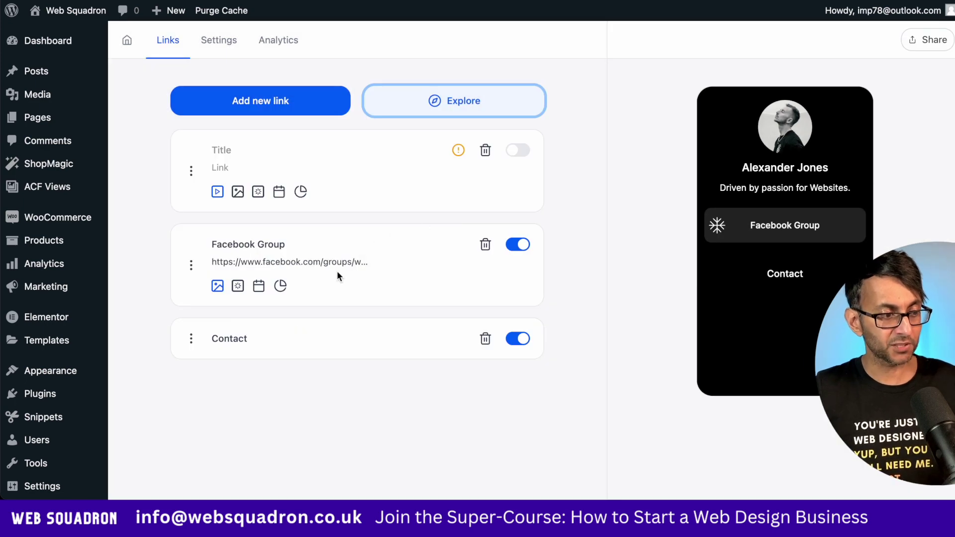
left_click(282, 156)
type("Page Sp")
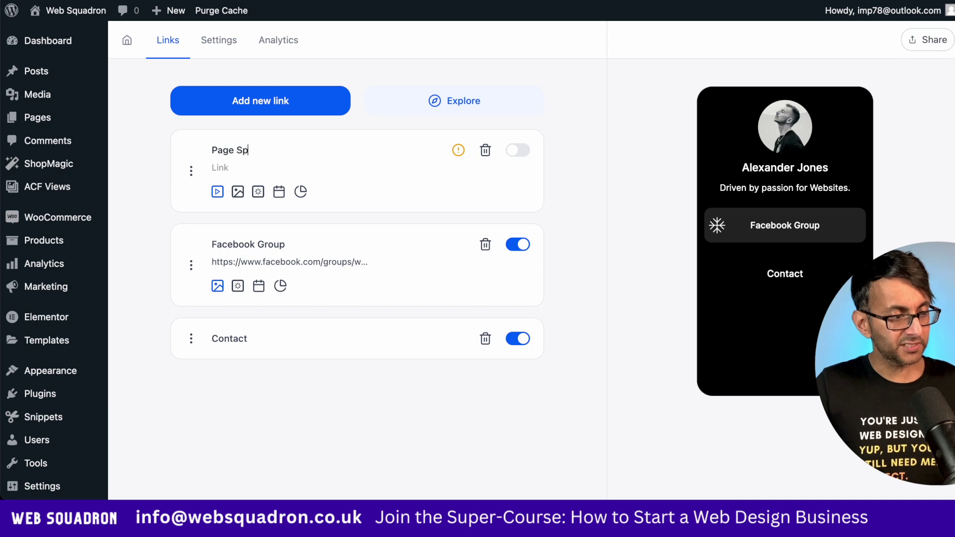
type("eed 2023")
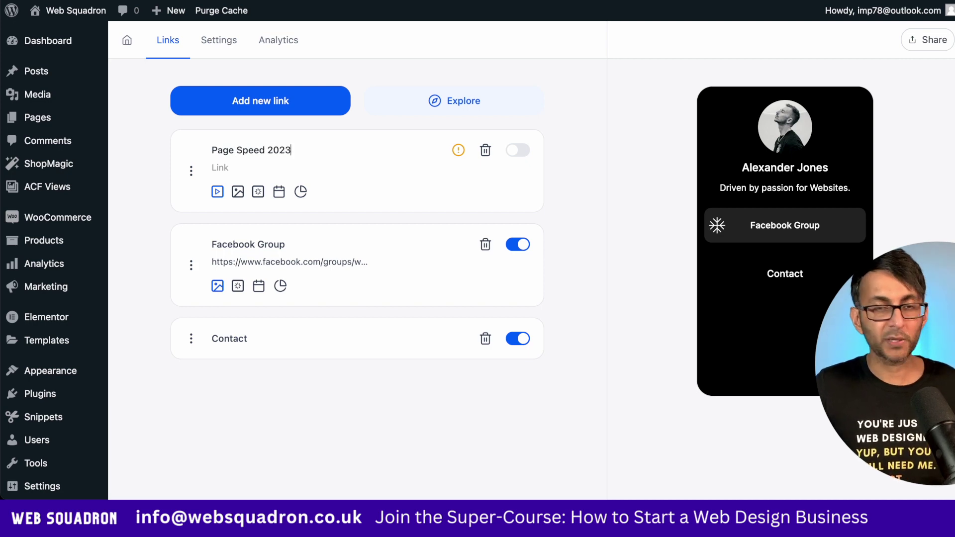
Paste the YouTube video URL into its Link field and test the preview's Facebook Group link.
left_click(246, 166)
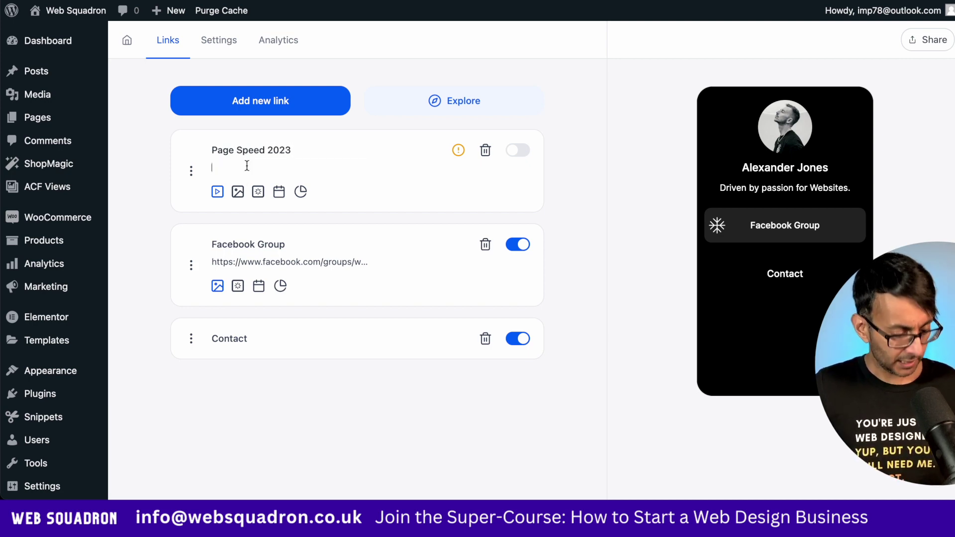
type("https://www.youtube.com/watch?v=P4nepzKE0Fs")
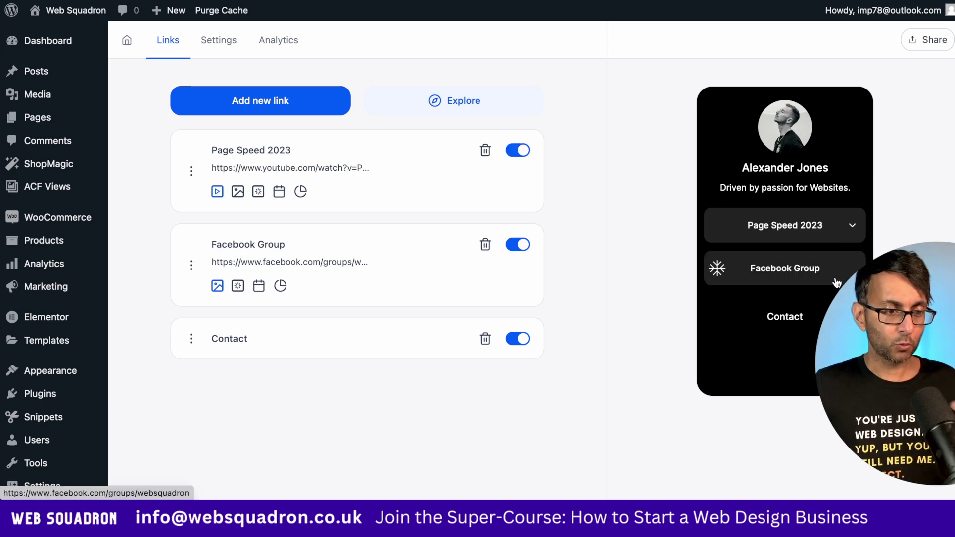
left_click(798, 269)
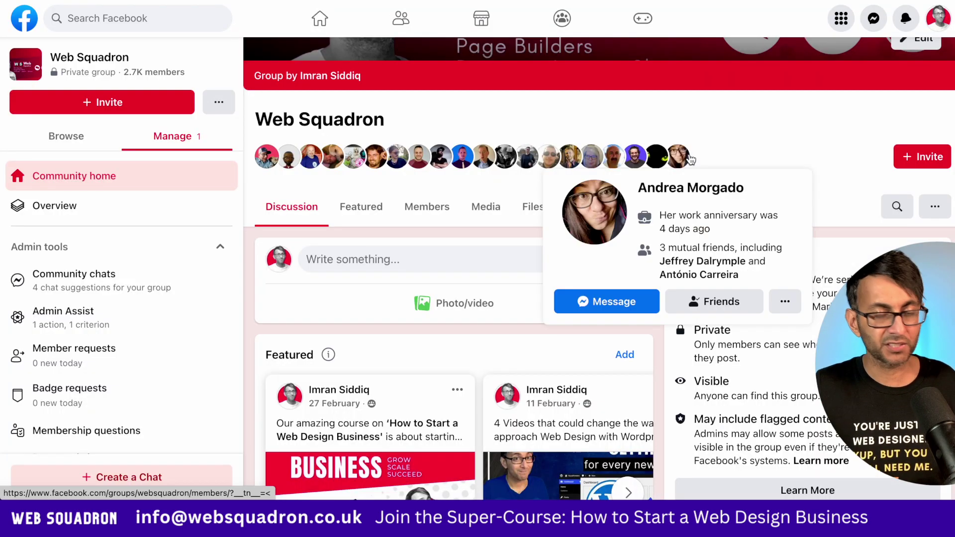
key("super+w")
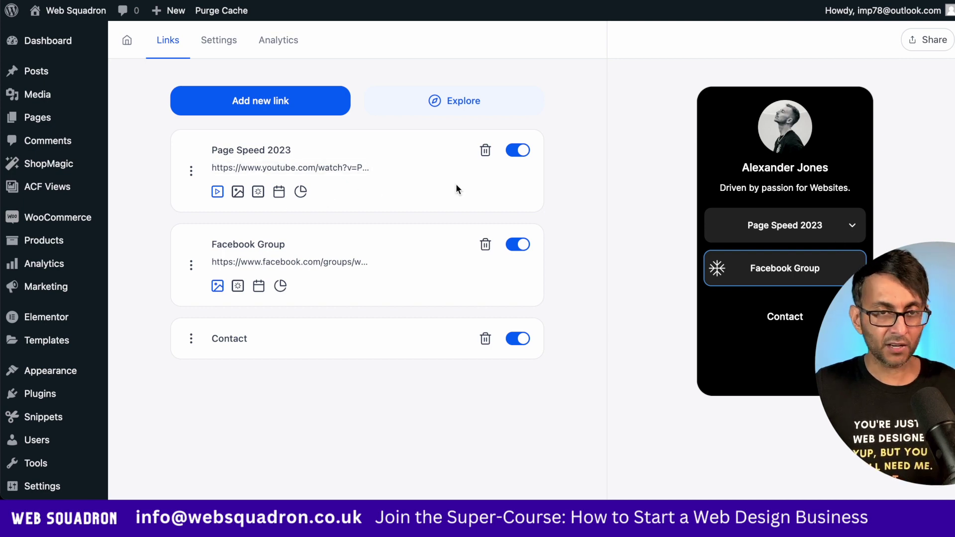
Preview the Page Speed 2023 video, then set it to embed on the bio link.
left_click(854, 233)
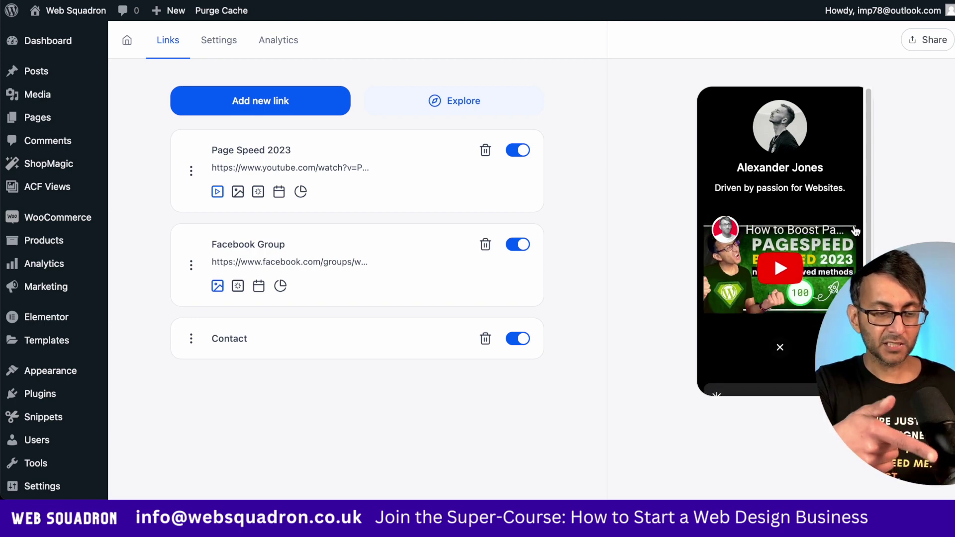
left_click(855, 230)
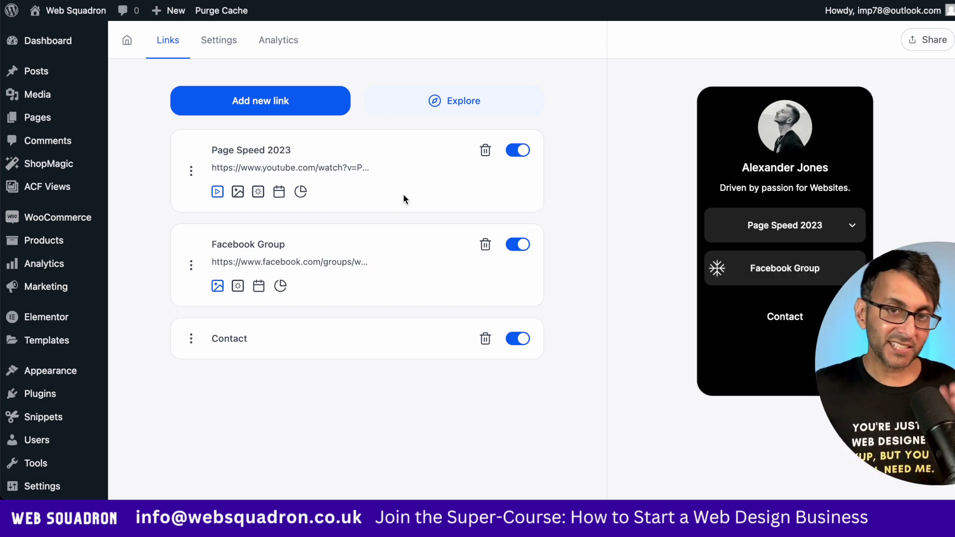
left_click(217, 193)
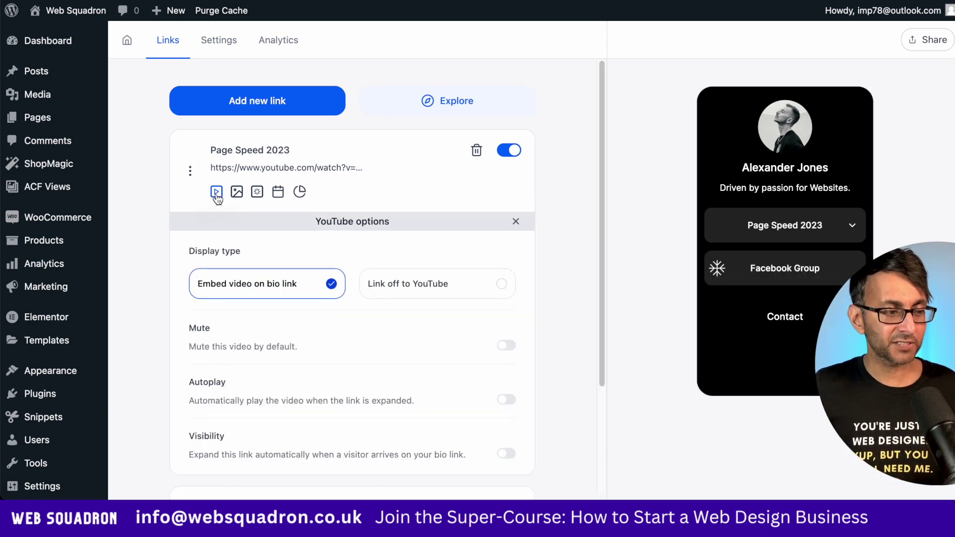
left_click(451, 288)
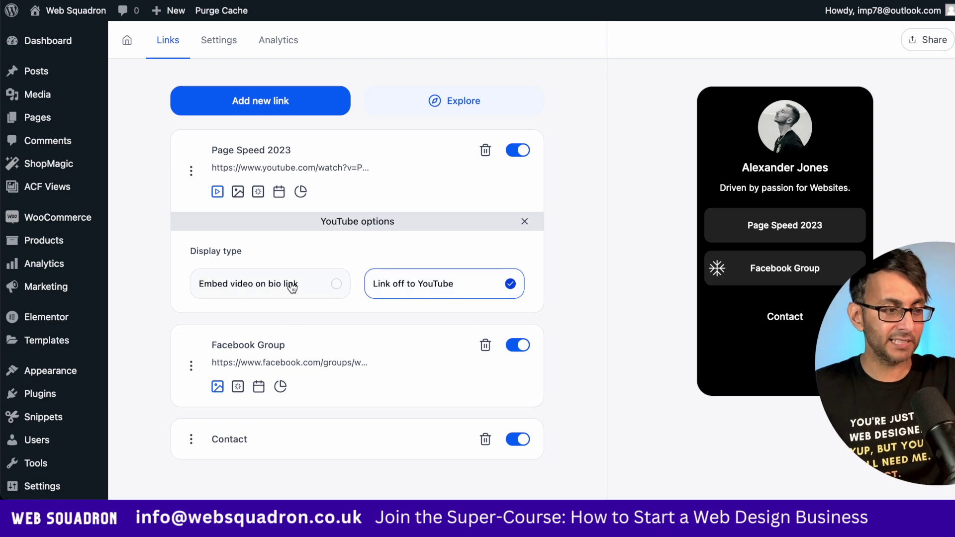
left_click(230, 288)
Turn on Mute and Autoplay for the embedded Page Speed 2023 video.
scroll(435, 356, "down", 1)
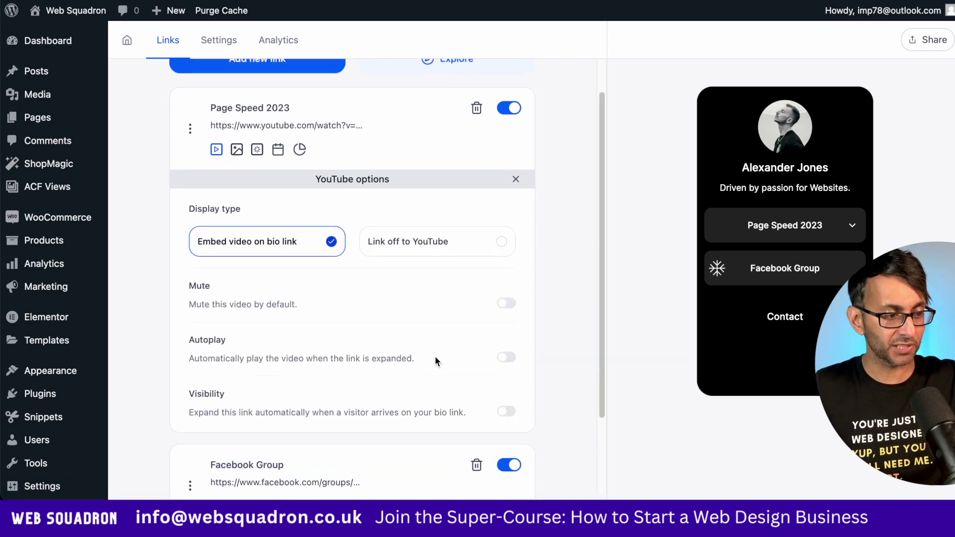
left_click(507, 302)
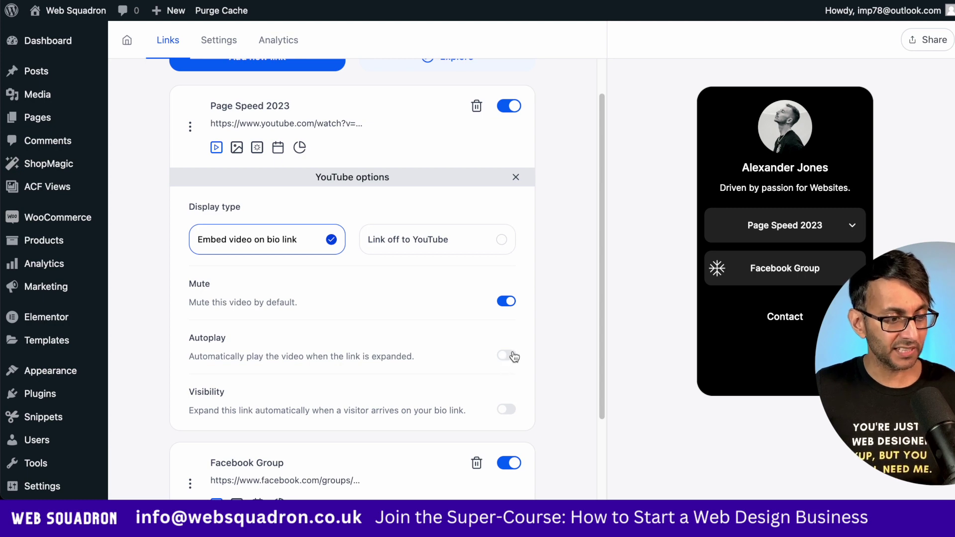
left_click(509, 356)
scroll(516, 391, "down", 2)
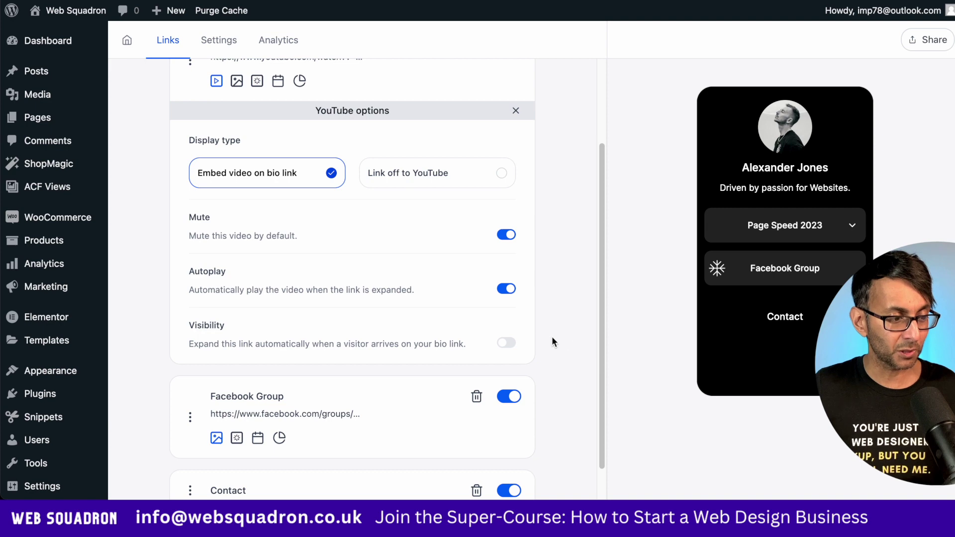
left_click(516, 111)
Browse the block catalogue and add an untitled Donation block to the top of the links.
left_click(465, 101)
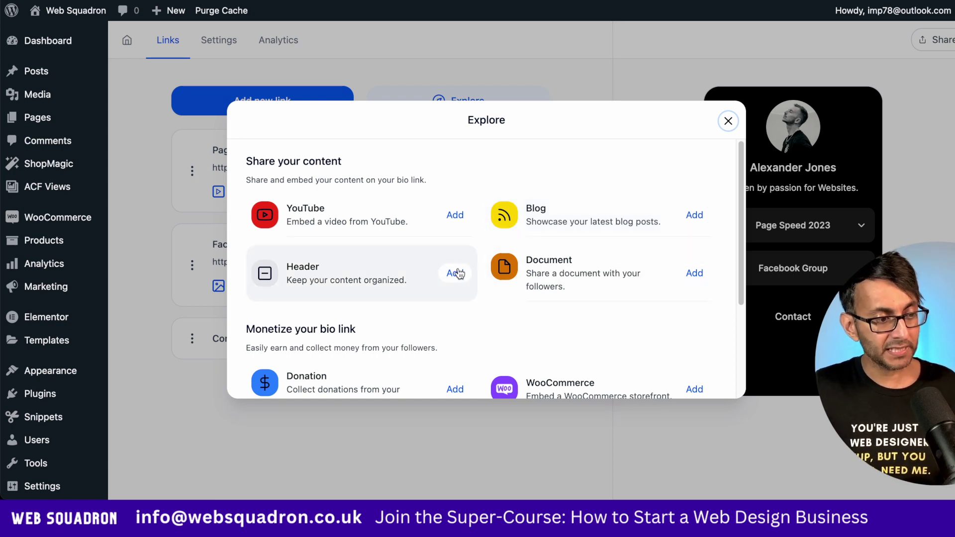
scroll(389, 271, "down", 1)
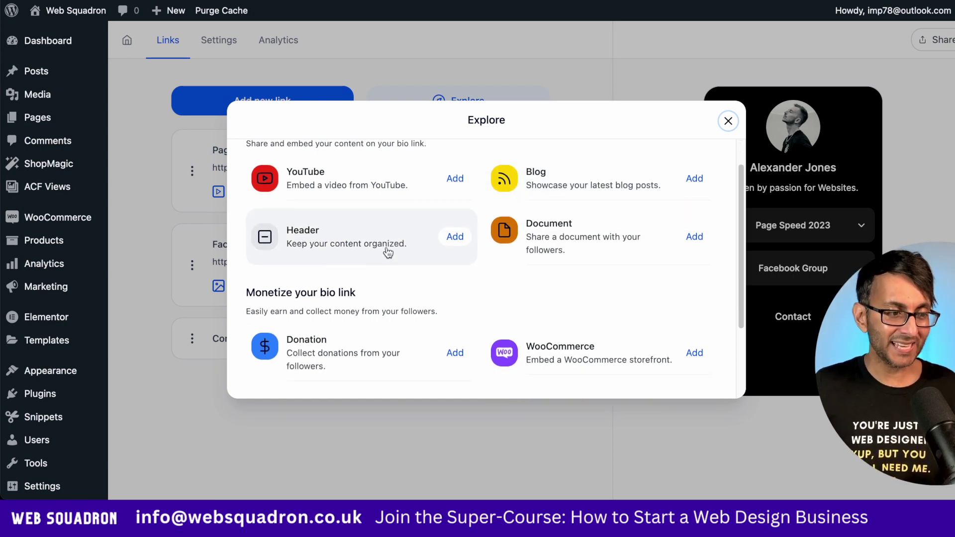
left_click(723, 126)
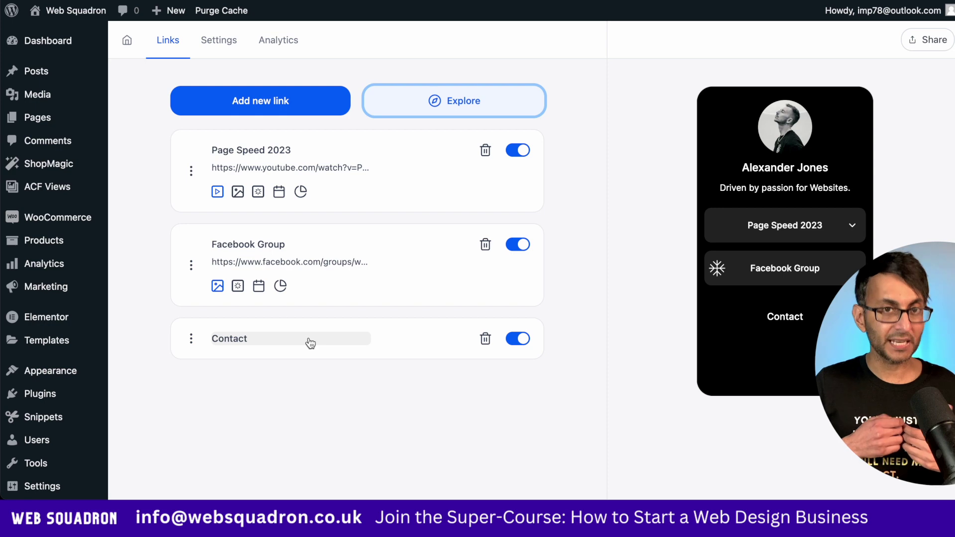
left_click(442, 115)
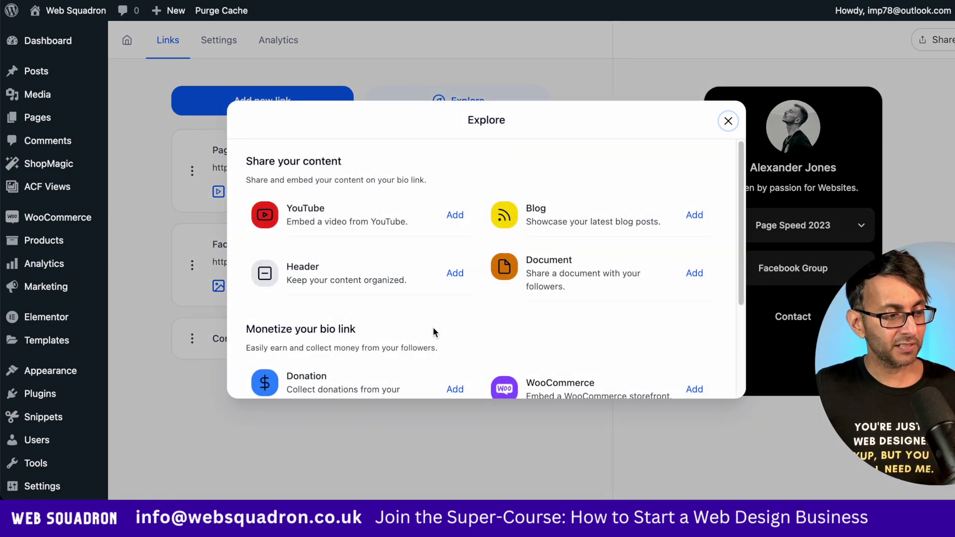
scroll(432, 329, "down", 3)
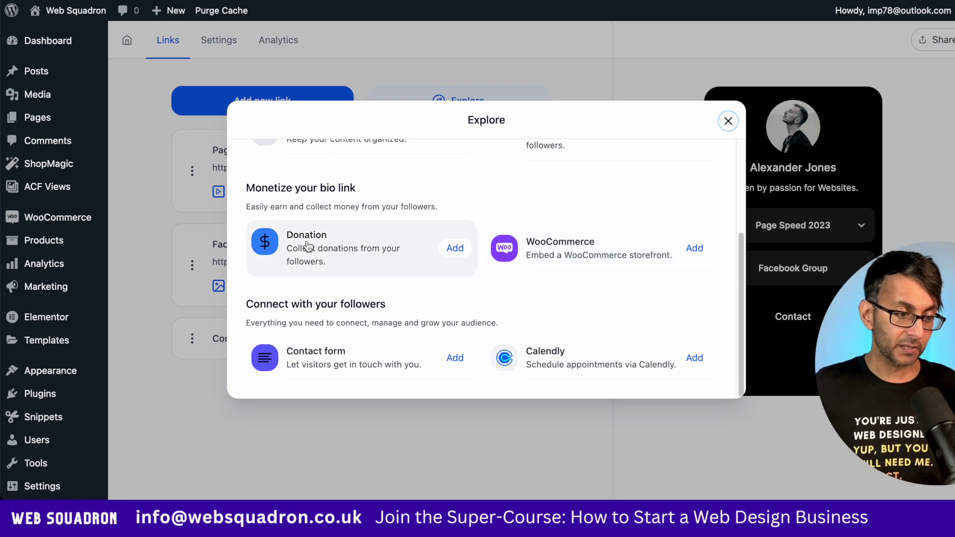
left_click(454, 248)
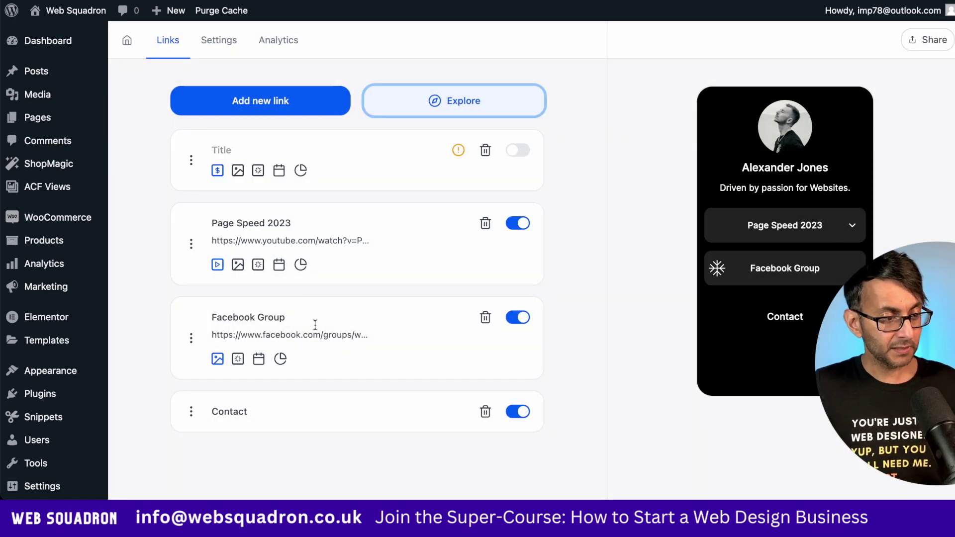
Title the new link 'Donate' and connect PayPal as its payment provider.
left_click(227, 150)
type("Donate")
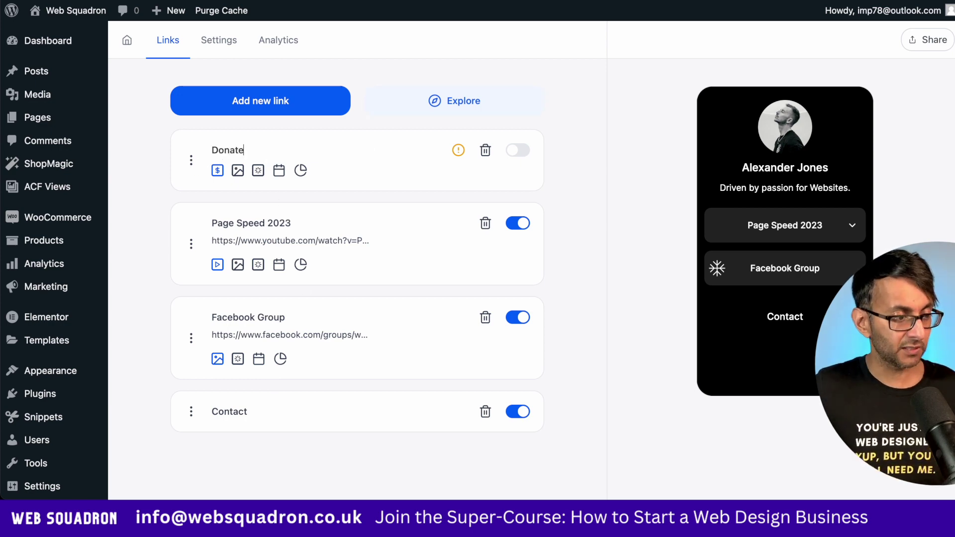
left_click(218, 171)
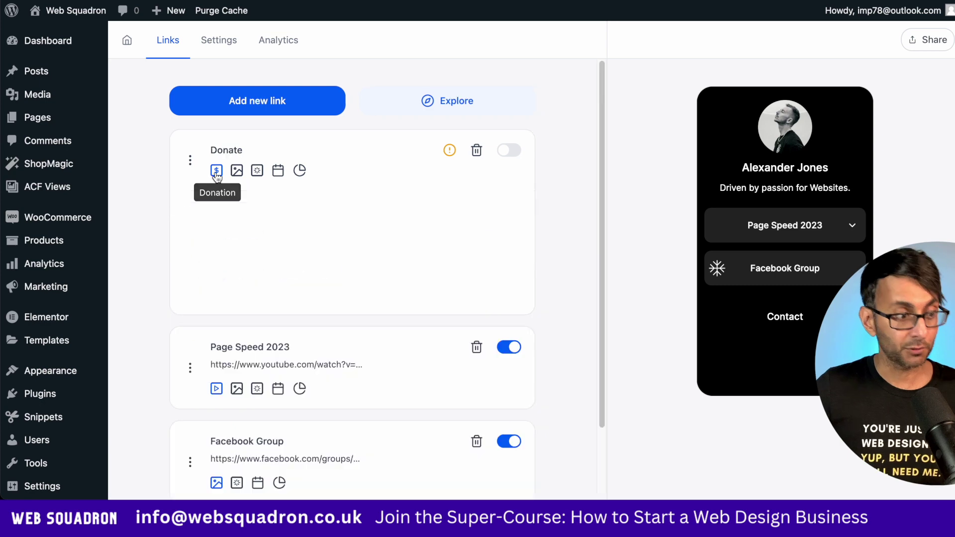
left_click(342, 277)
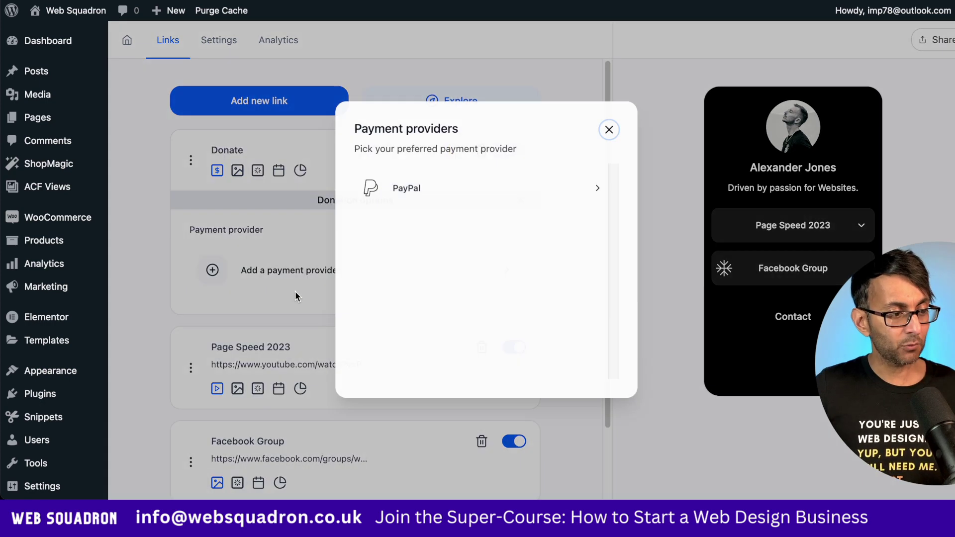
left_click(408, 187)
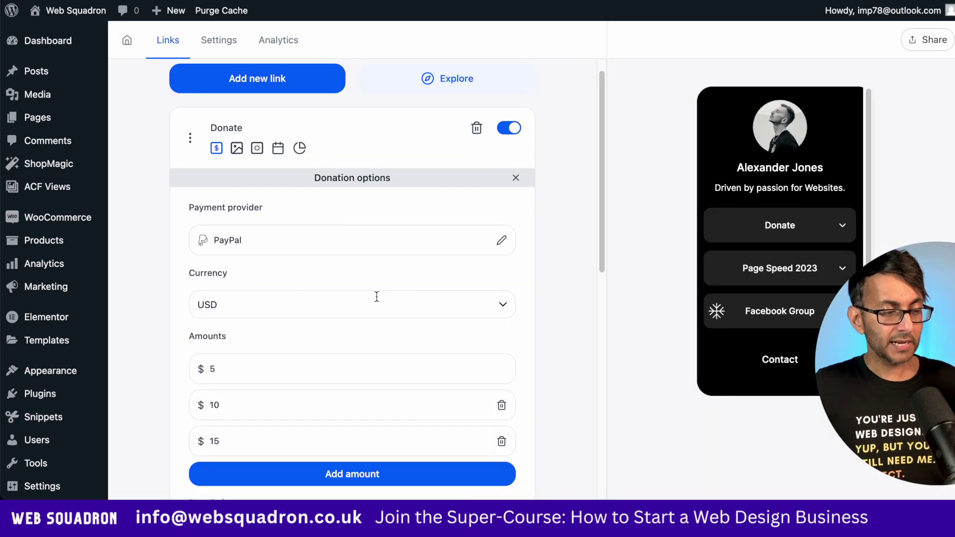
Keep USD as the donation currency and change the first amount to $6.
scroll(376, 296, "down", 2)
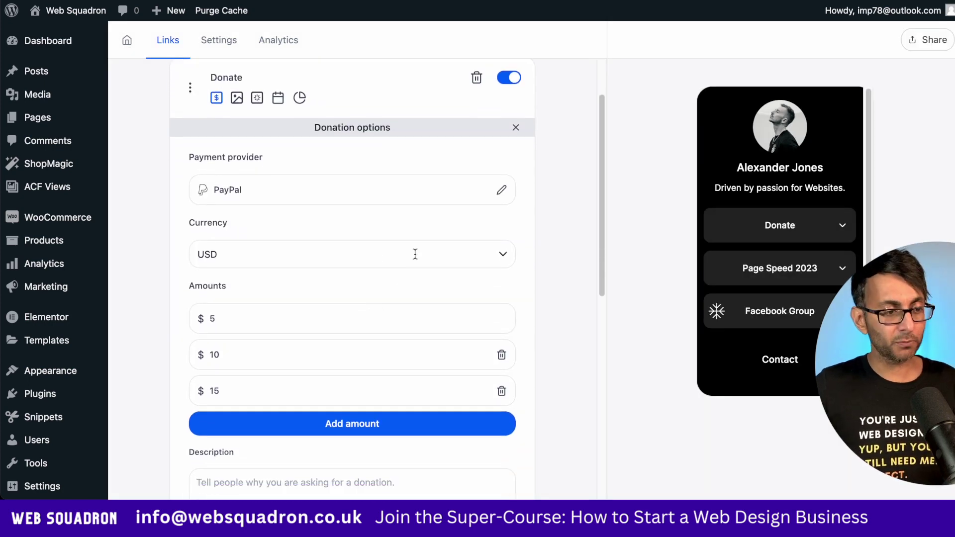
left_click(500, 258)
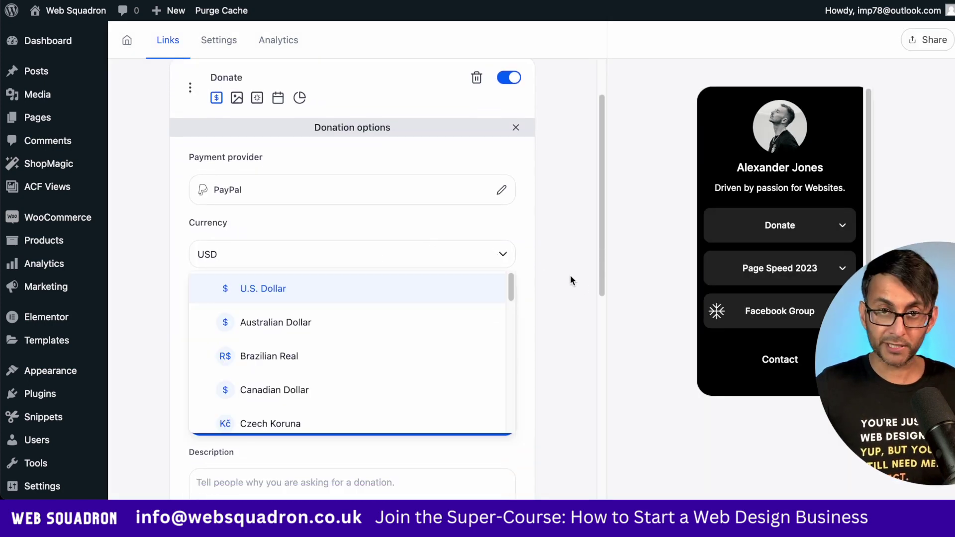
left_click(593, 287)
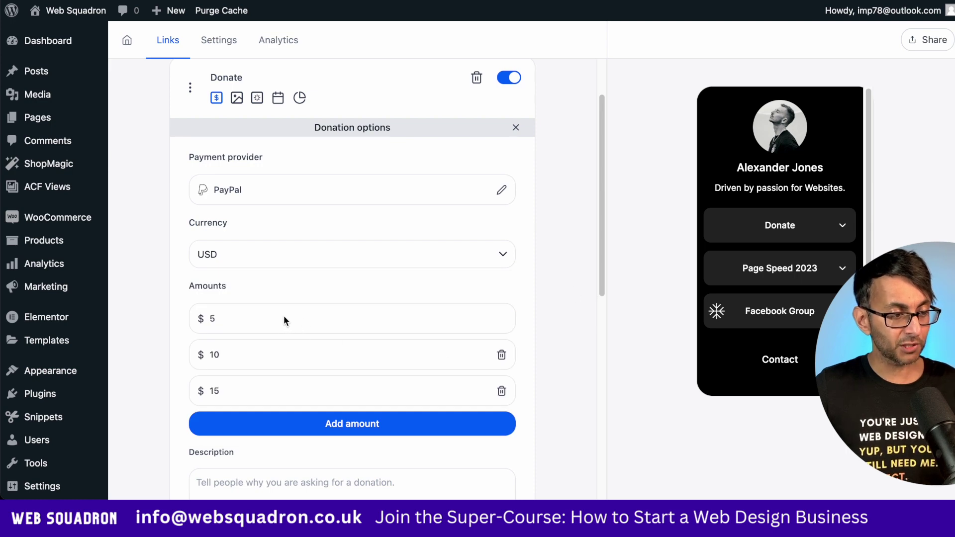
left_click(226, 317)
key("BackSpace")
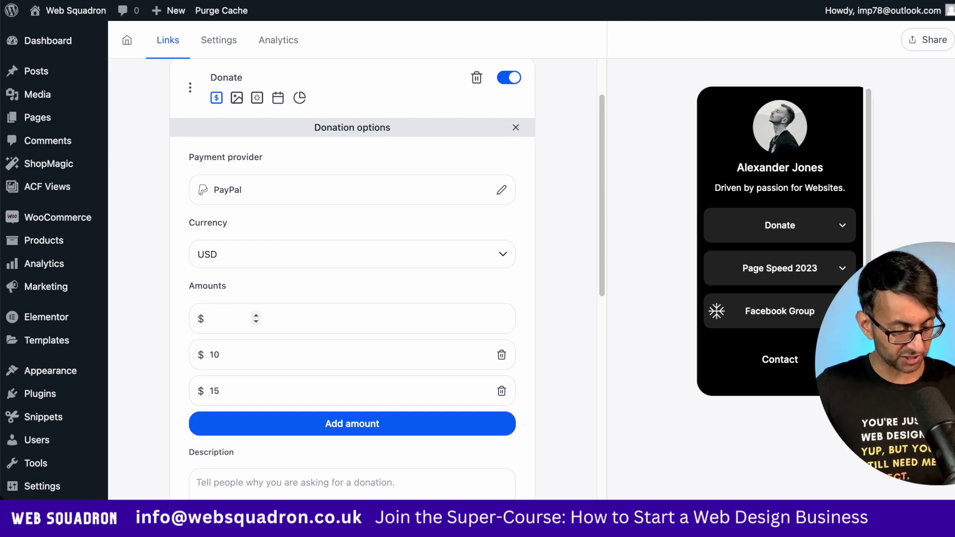
scroll(406, 328, "down", 1)
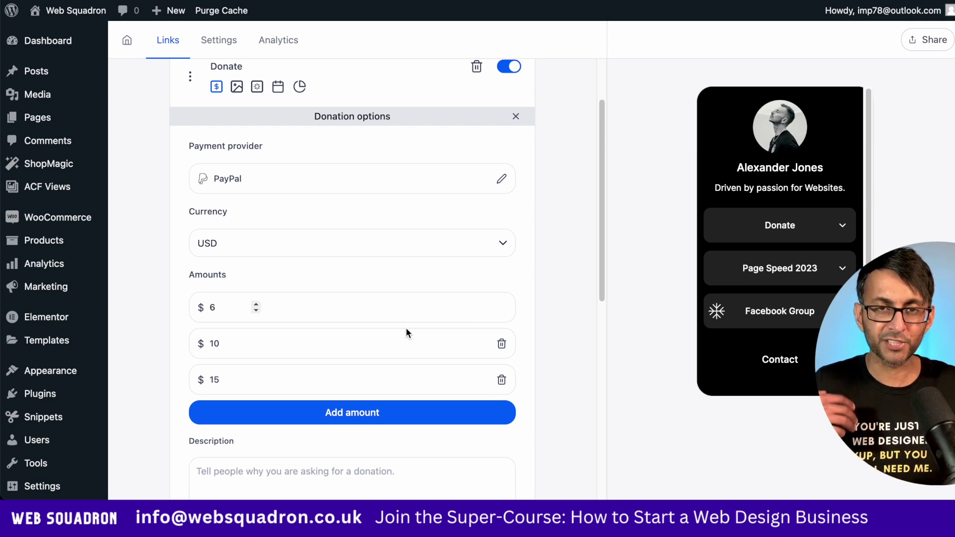
scroll(435, 334, "down", 2)
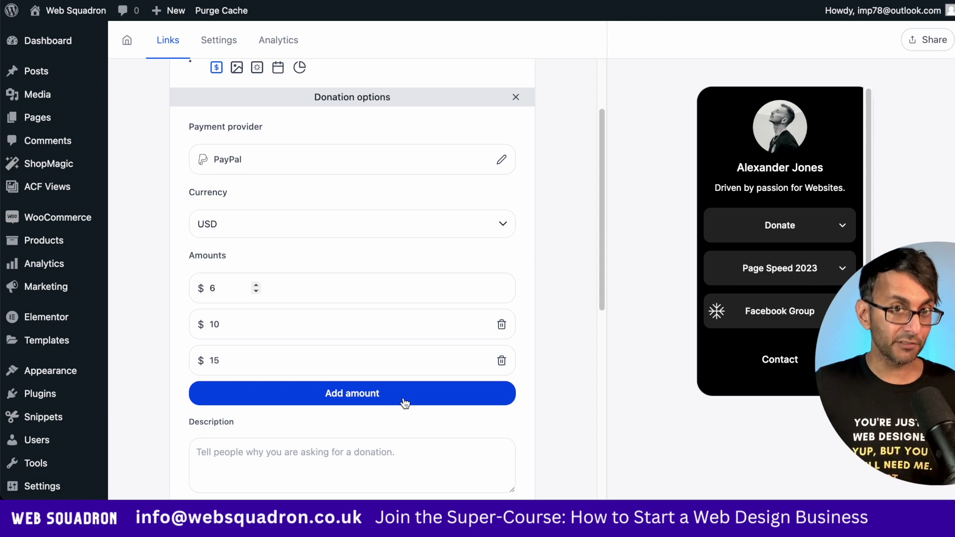
scroll(405, 403, "down", 3)
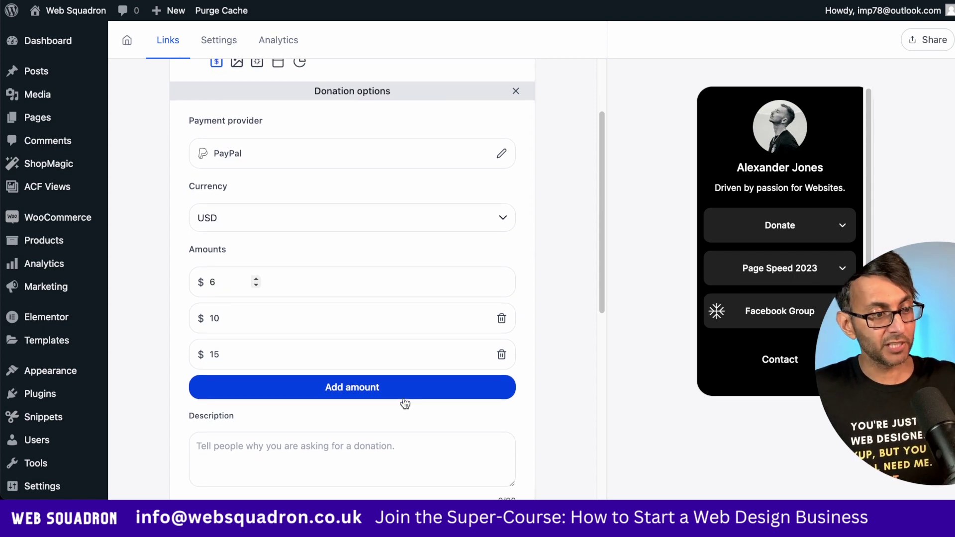
scroll(427, 369, "up", 5)
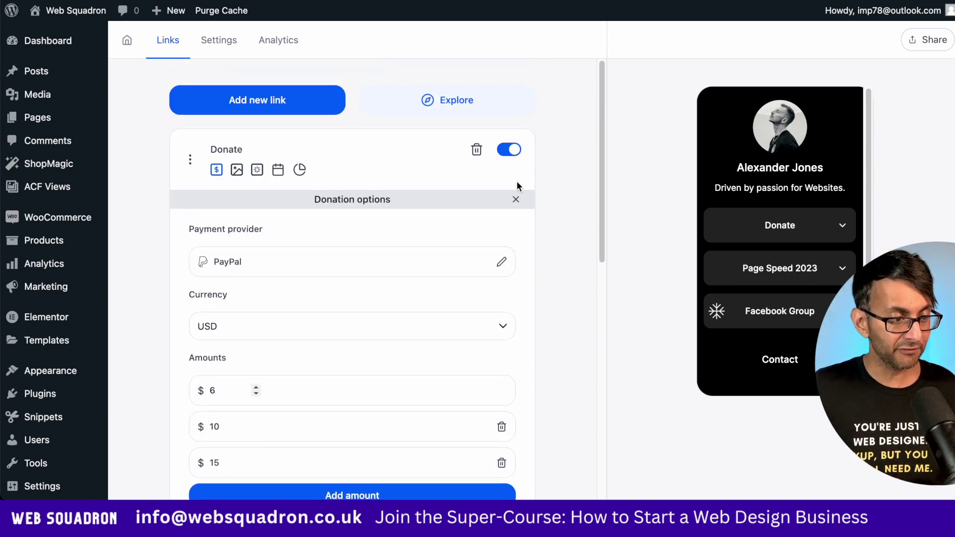
left_click(516, 199)
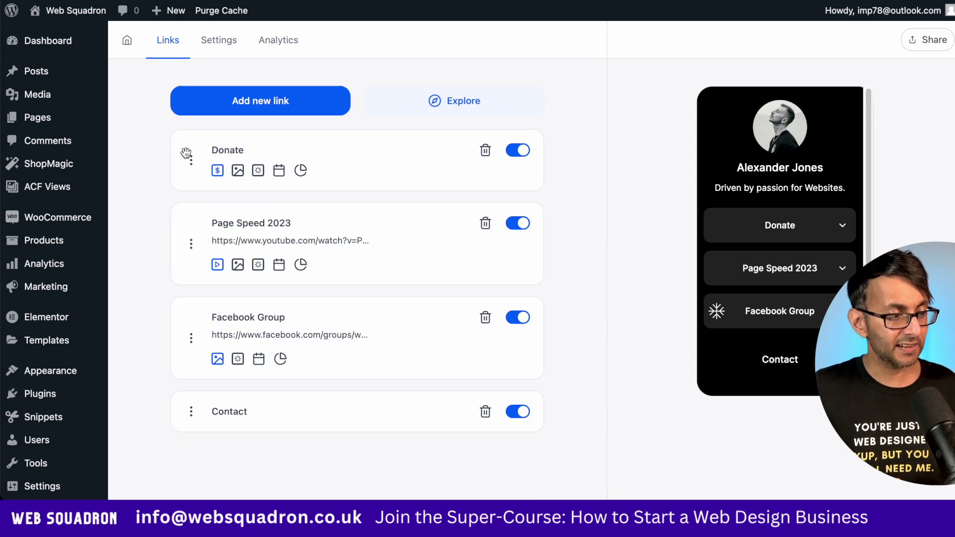
Drag Donate down so the links read Facebook Group, Page Speed 2023, Donate, Contact.
mouse_move(189, 156)
left_mouse_down()
mouse_move(196, 355)
mouse_move(198, 161)
left_mouse_up()
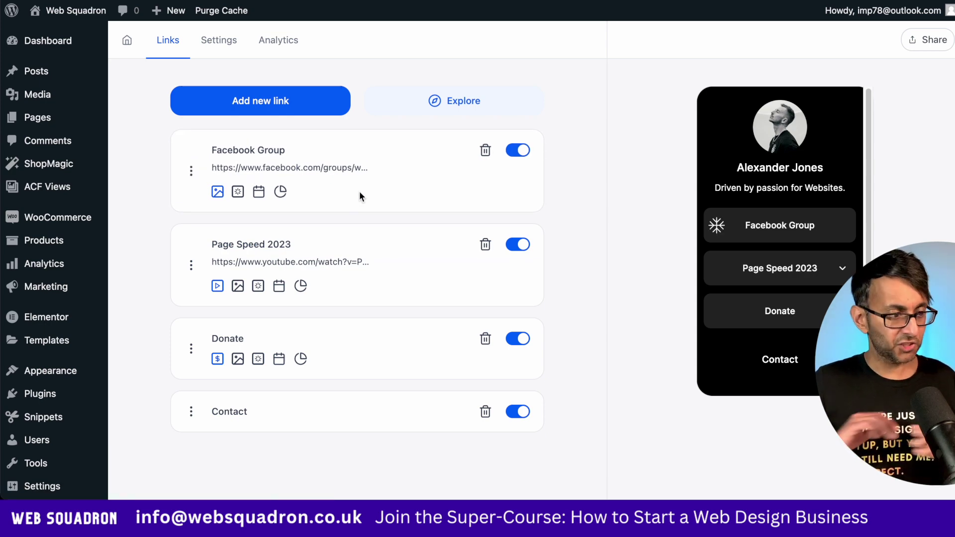
left_click(473, 103)
Add a Contact form block, move it to the bottom and title it 'Contact me'.
scroll(458, 288, "down", 3)
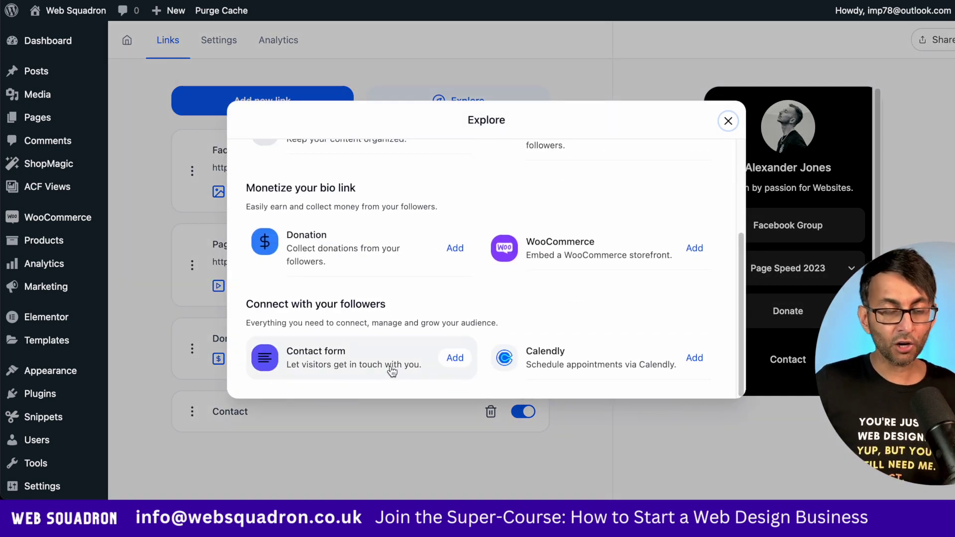
left_click(454, 358)
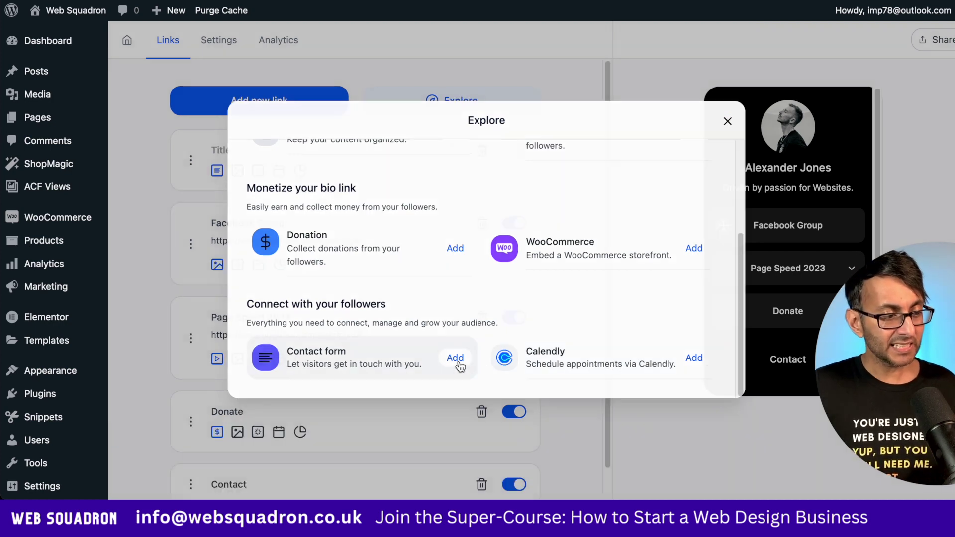
scroll(282, 435, "down", 5)
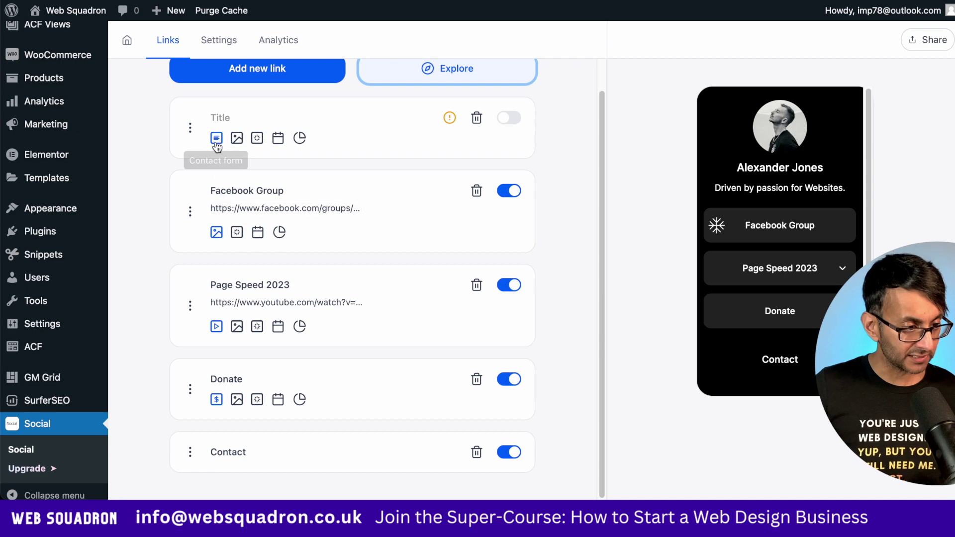
left_click_drag(187, 123, 207, 435)
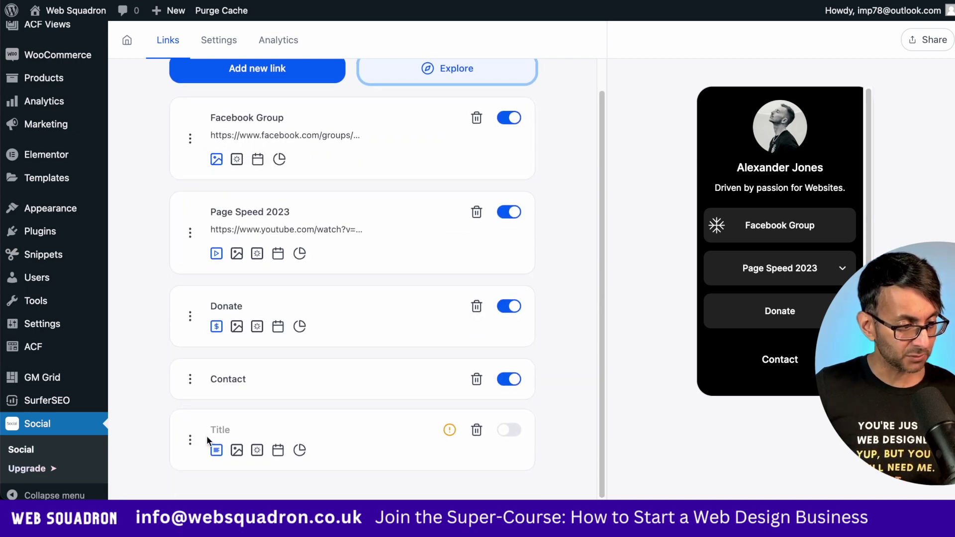
left_click(253, 438)
type("Con")
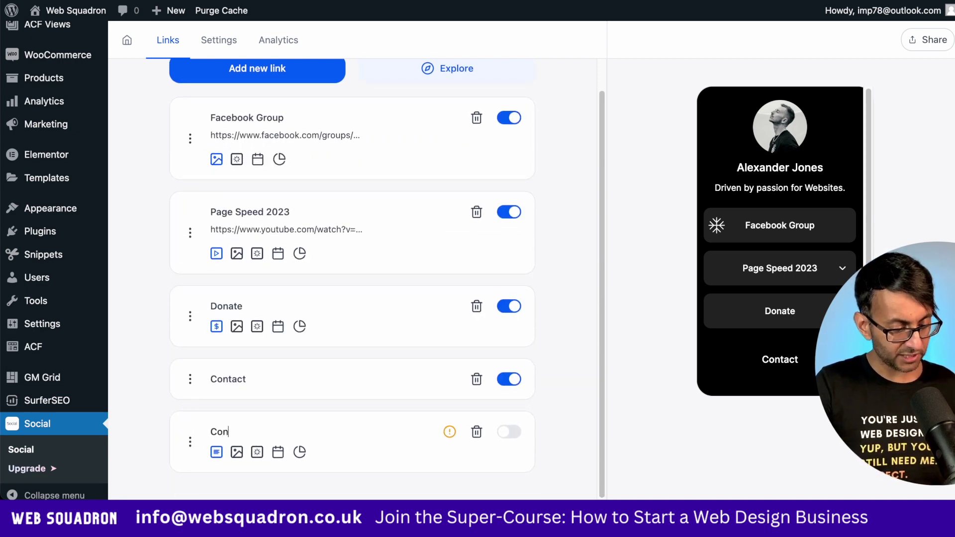
type("tact me")
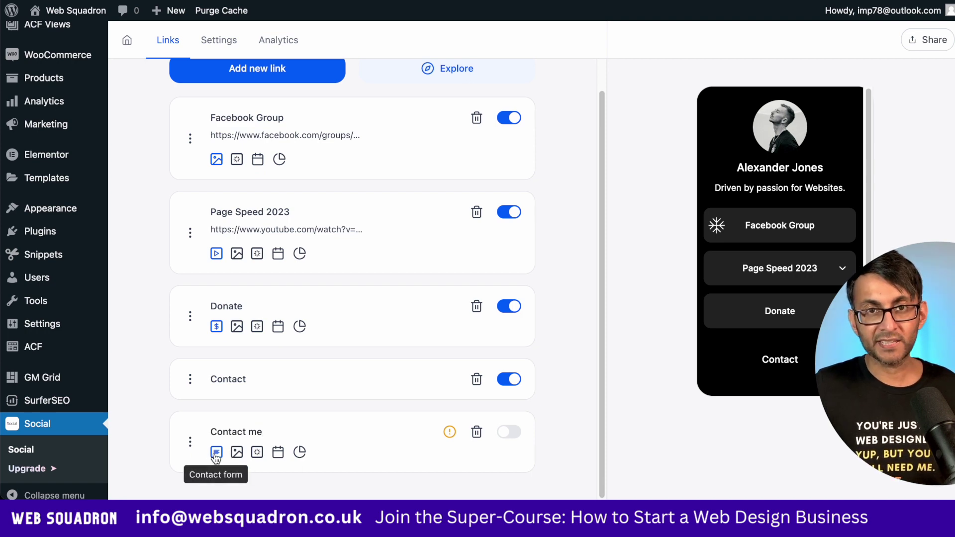
left_click(216, 453)
Drop the mobile number field and send form submissions by e-mail to a saved address.
scroll(348, 393, "down", 5)
scroll(395, 399, "down", 5)
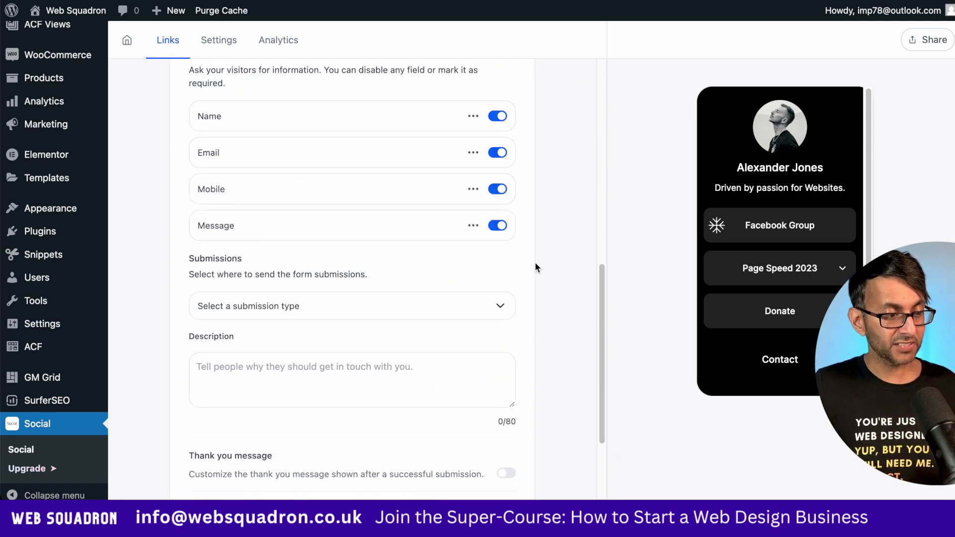
left_click(498, 194)
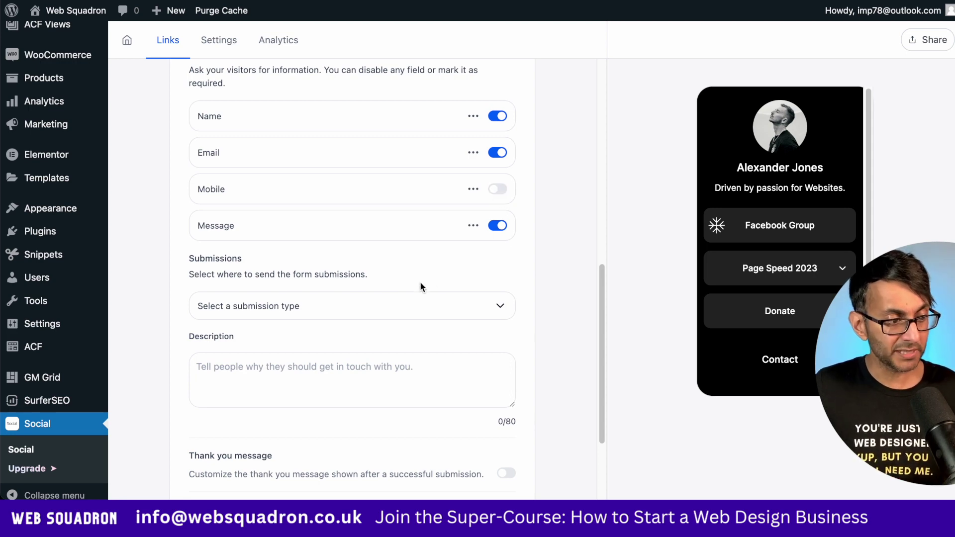
left_click(394, 310)
left_click(357, 366)
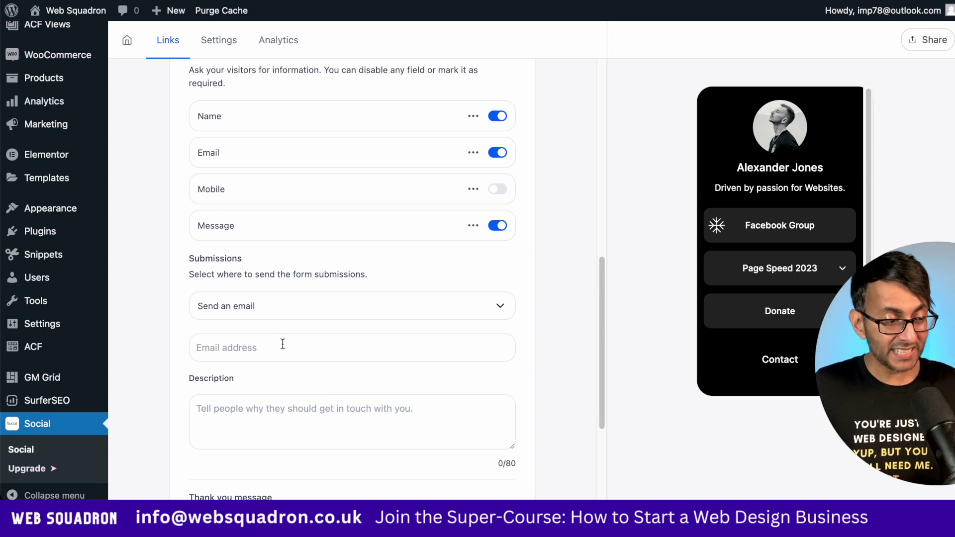
left_click(282, 344)
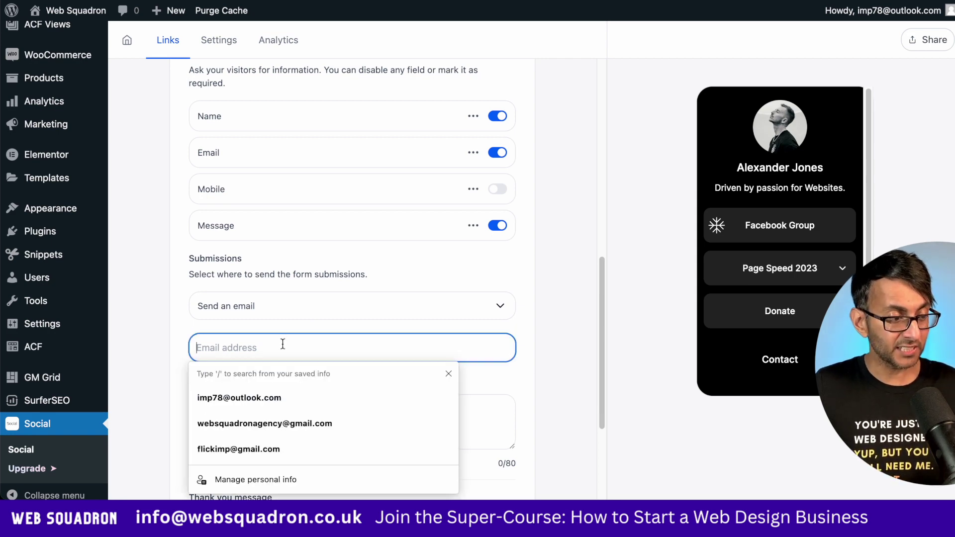
left_click(278, 452)
scroll(238, 383, "down", 3)
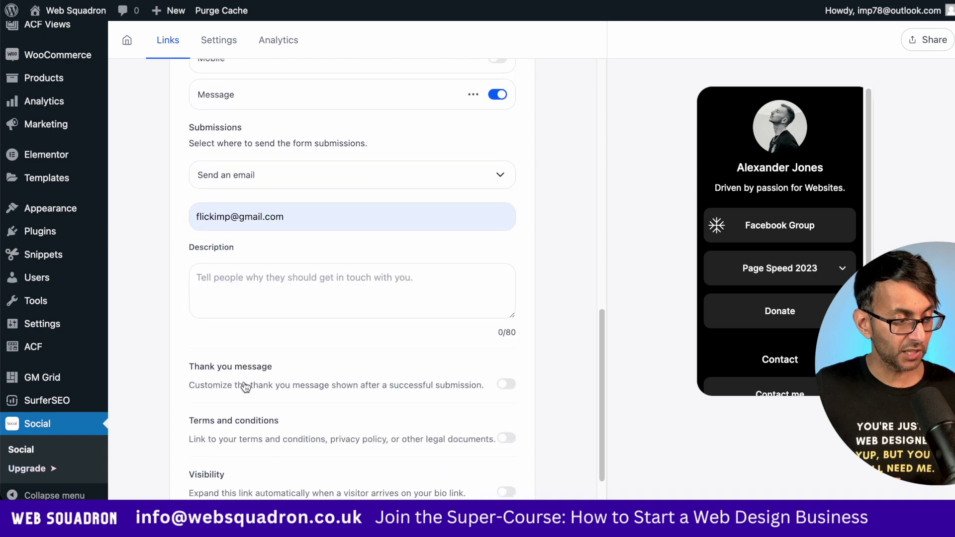
Give the Contact me form the description 'Talk to me...'.
left_click(273, 279)
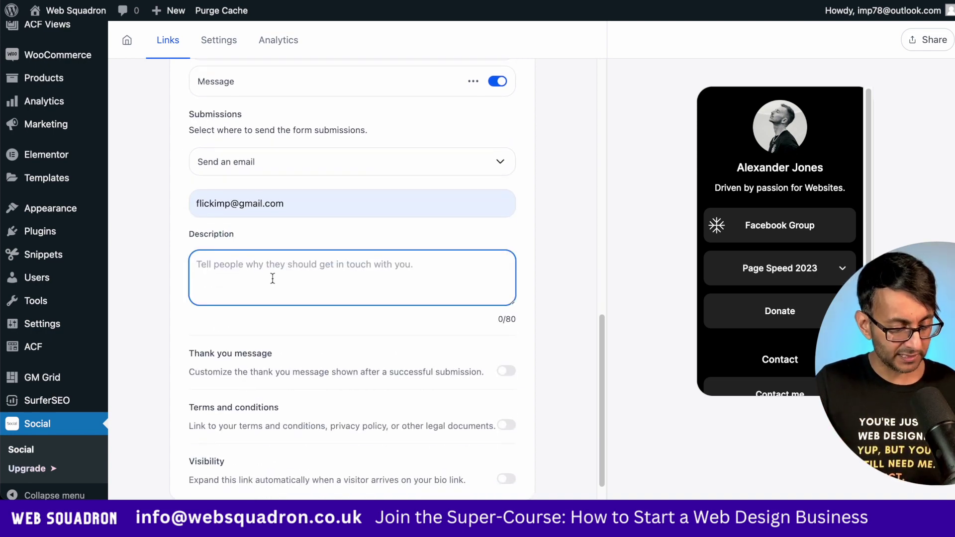
type("Talk to")
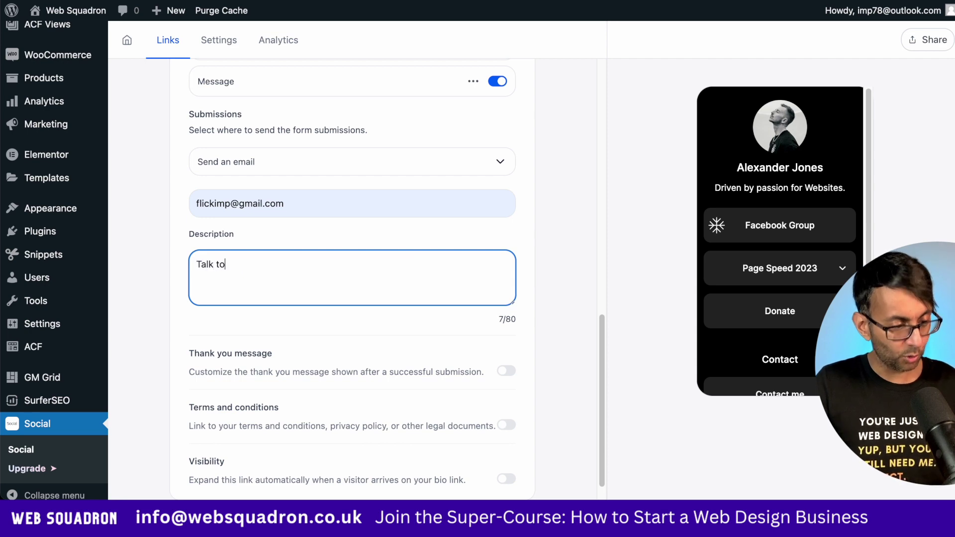
type(" me...")
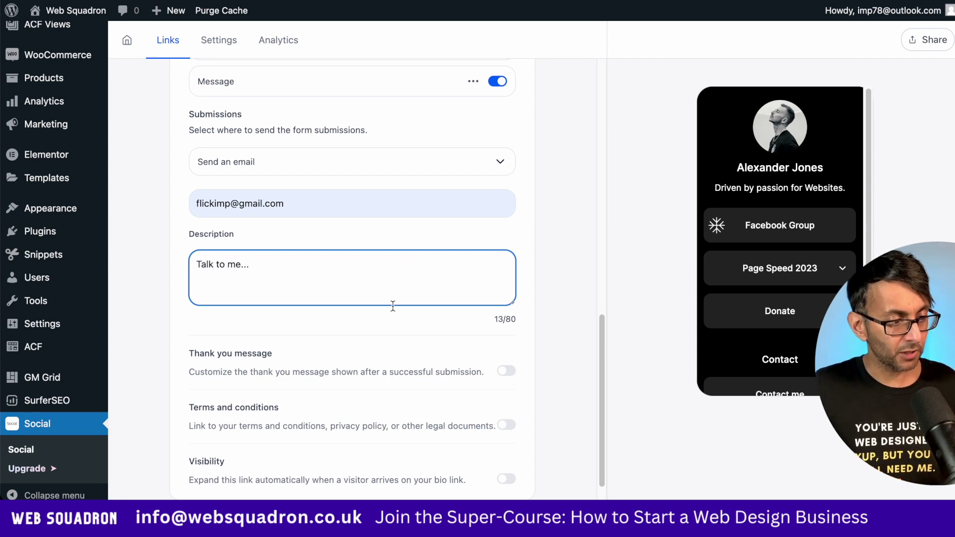
scroll(373, 285, "down", 1)
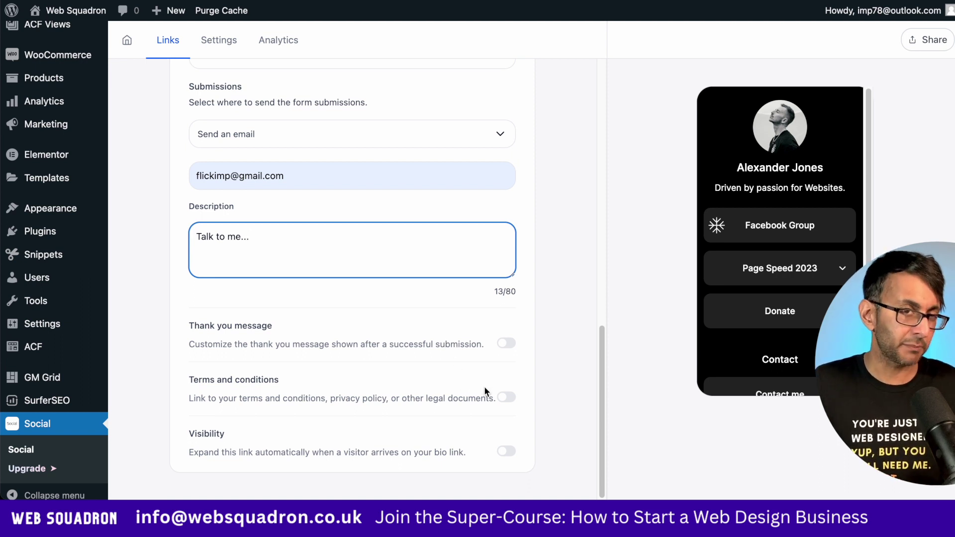
scroll(397, 356, "up", 5)
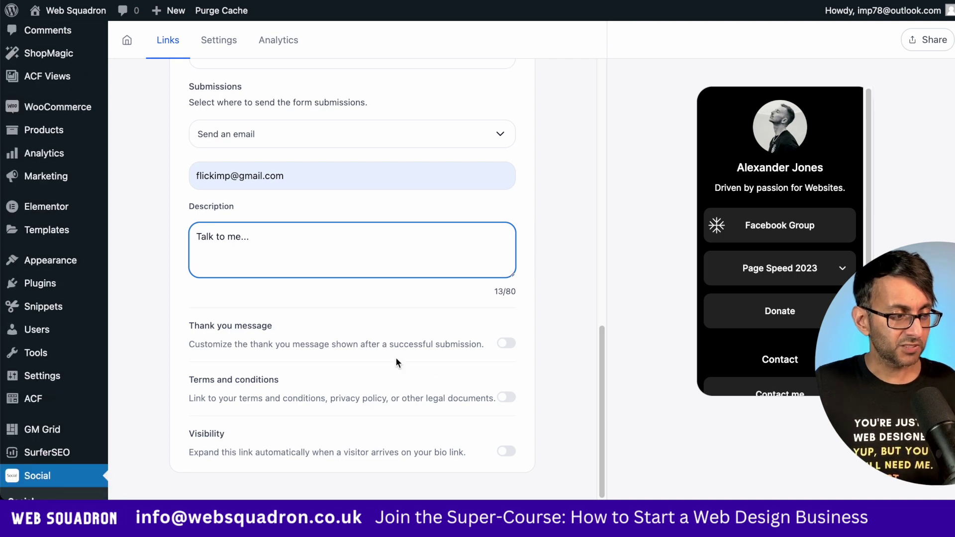
scroll(429, 210, "up", 3)
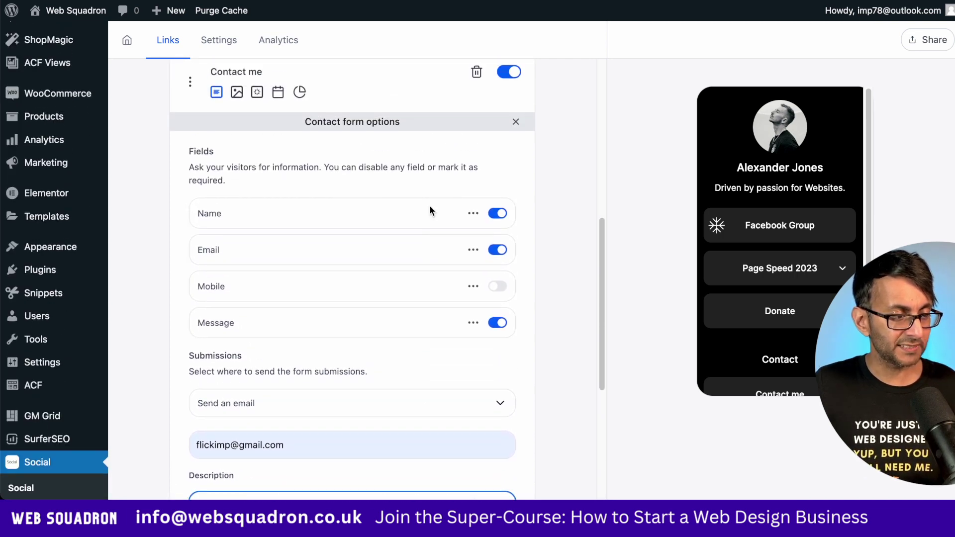
left_click(515, 121)
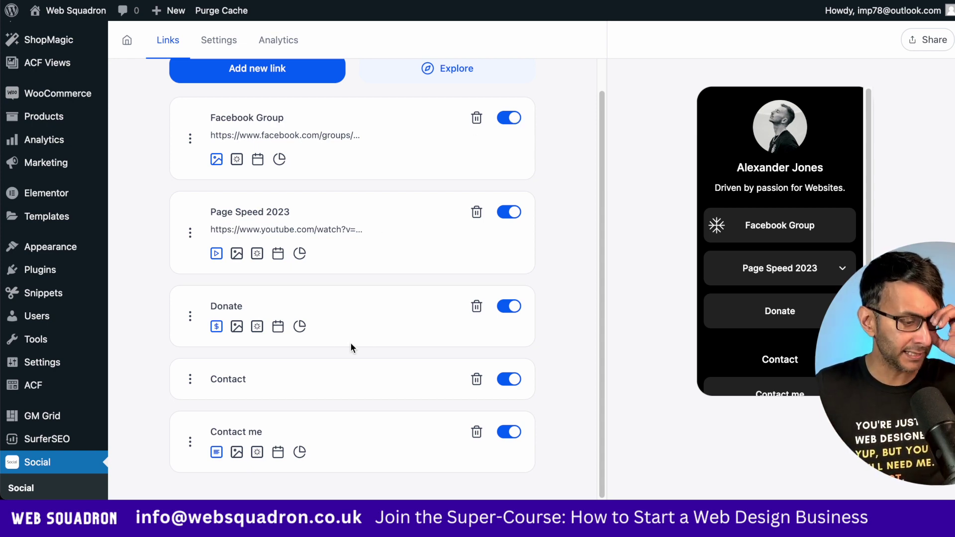
Add a Calendly block, drag it below Donate and title it 'Book an Appt'.
left_click(464, 63)
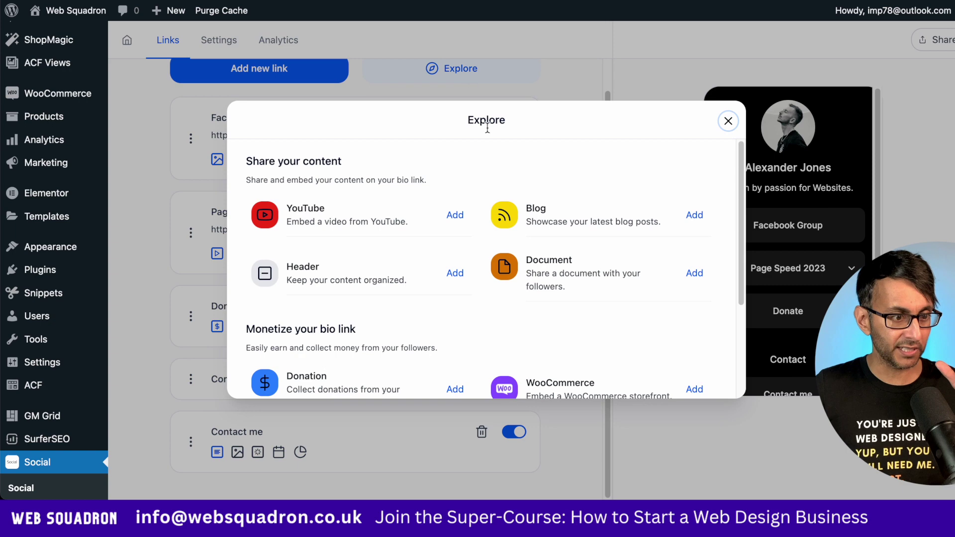
scroll(625, 309, "down", 2)
scroll(625, 309, "down", 1)
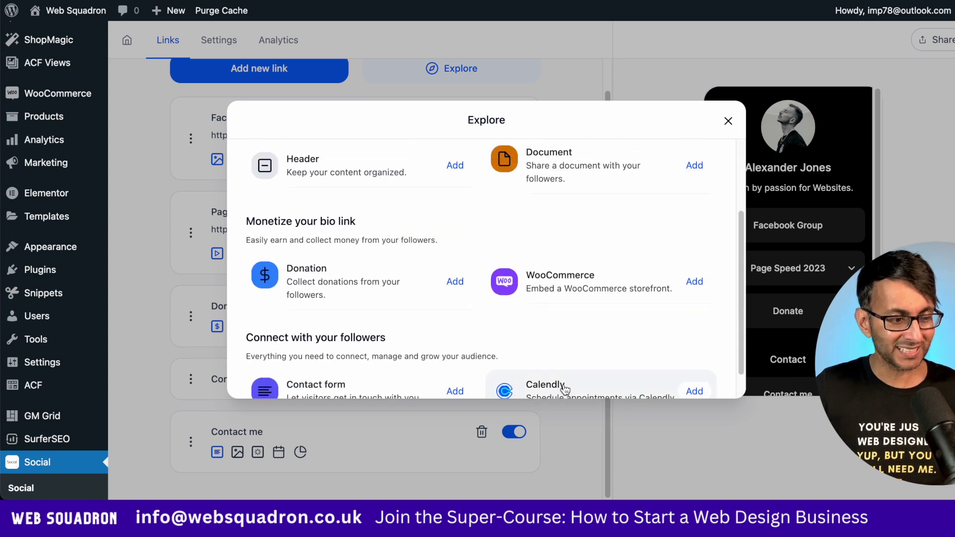
left_click(562, 393)
scroll(323, 303, "up", 4)
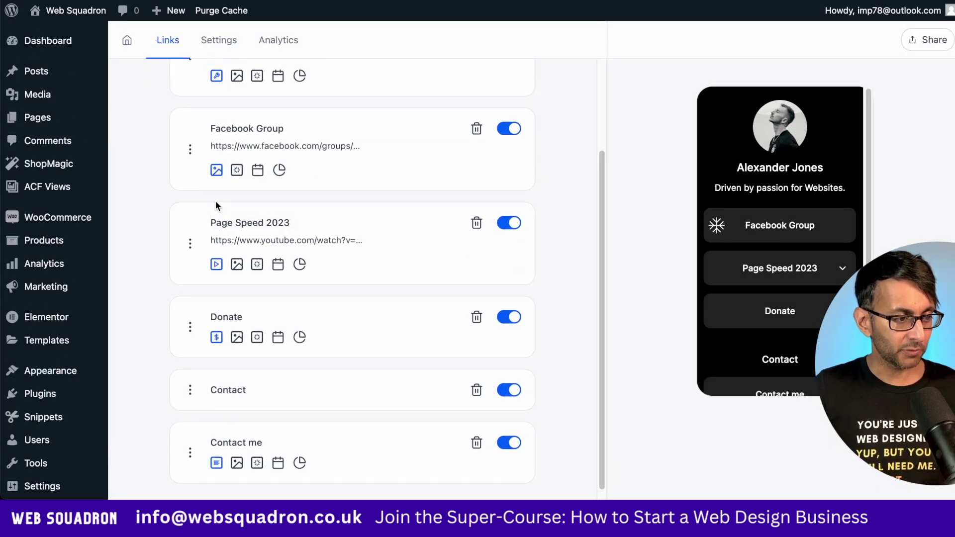
left_click_drag(189, 133, 201, 291)
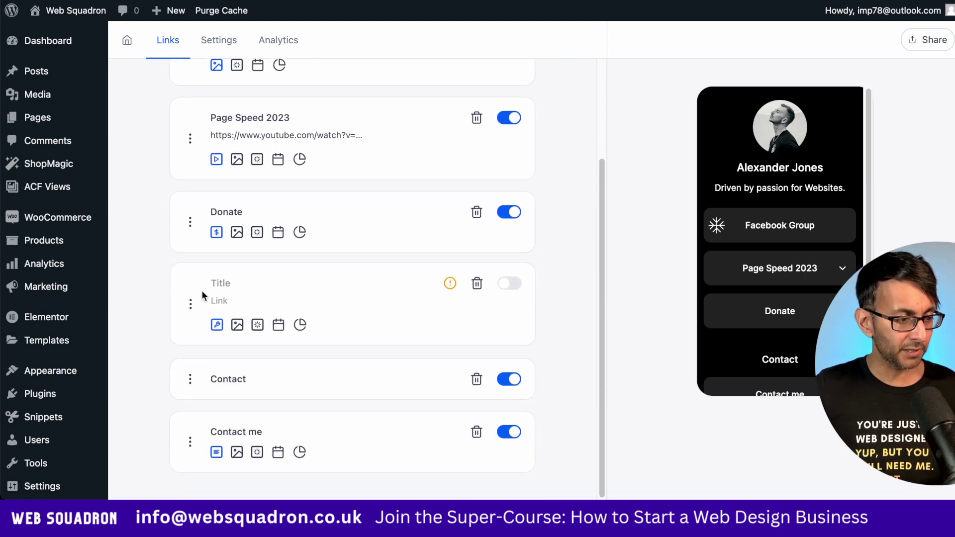
left_click(243, 287)
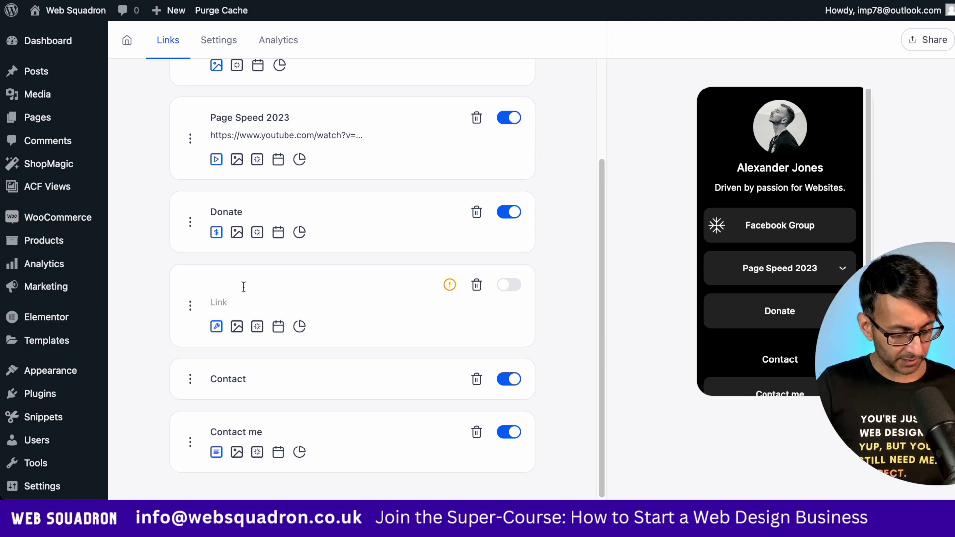
type("Book an App")
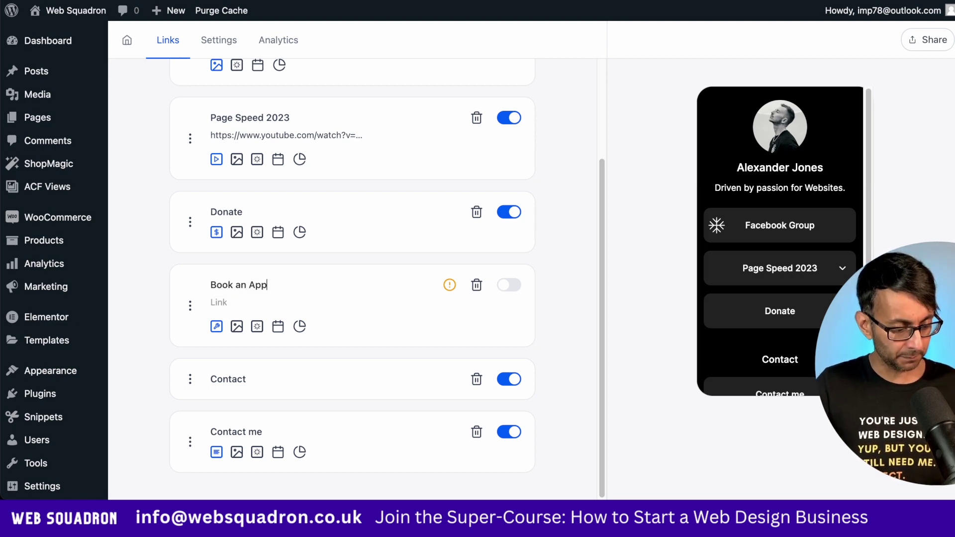
type("t")
left_click(245, 302)
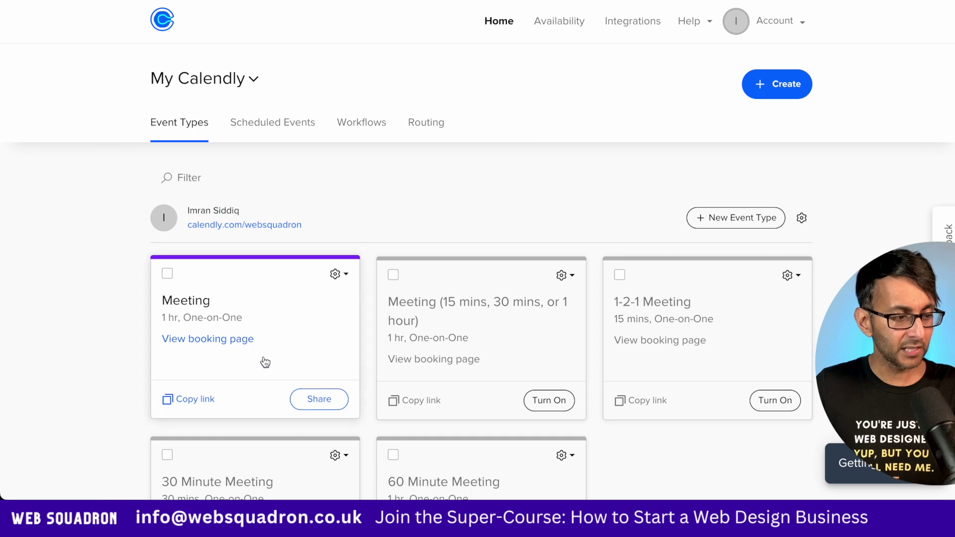
Copy the Calendly Meeting booking link and paste it as the Book an Appt address.
left_click(194, 400)
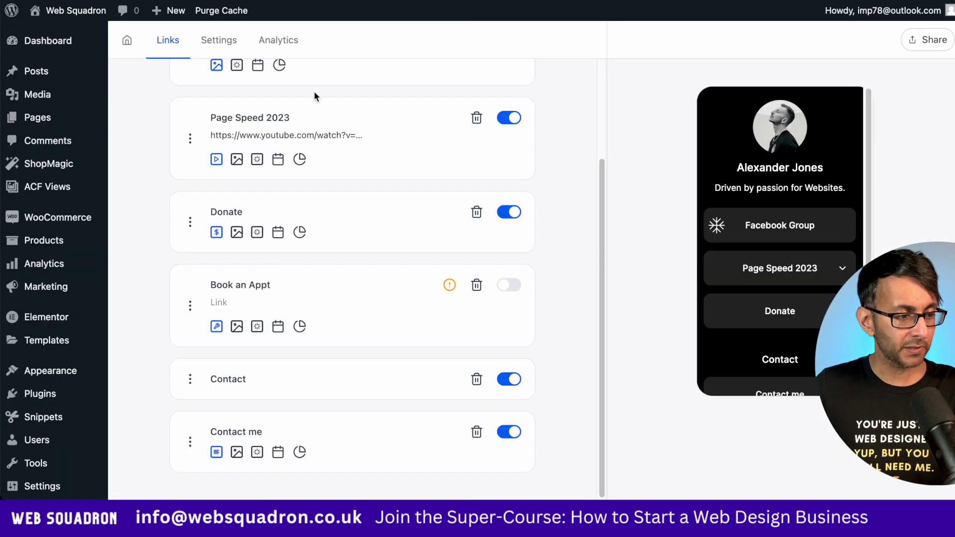
left_click(238, 301)
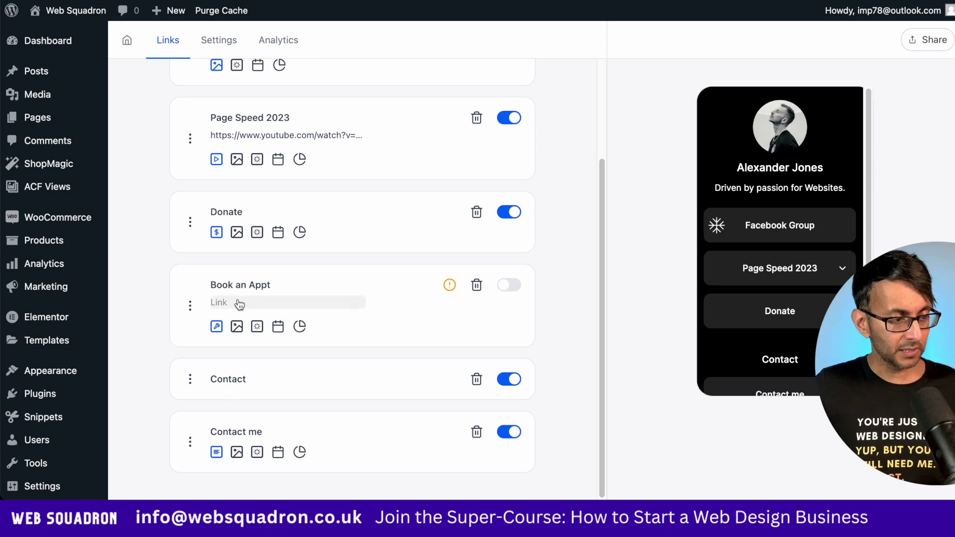
type("https://calendly.com/websquadron/meeting")
key("Return")
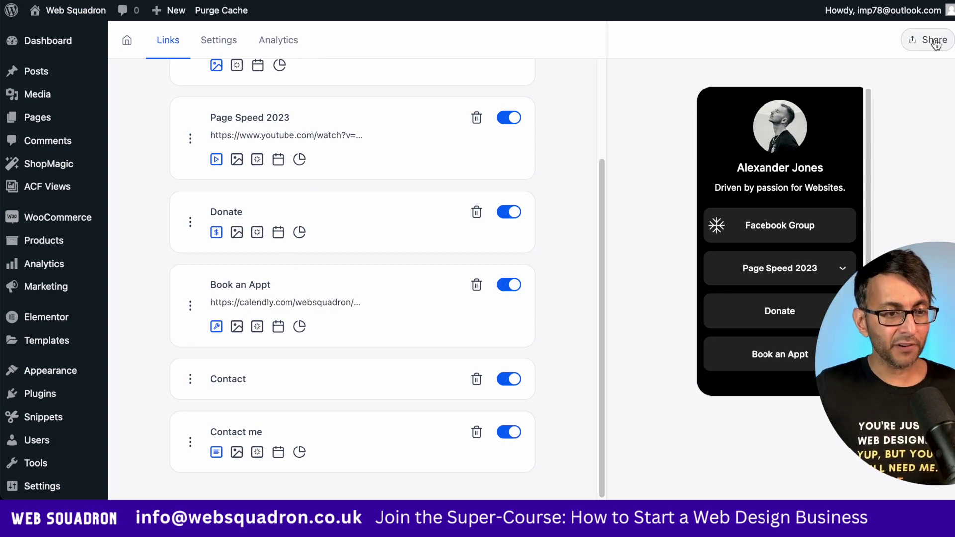
left_click(935, 41)
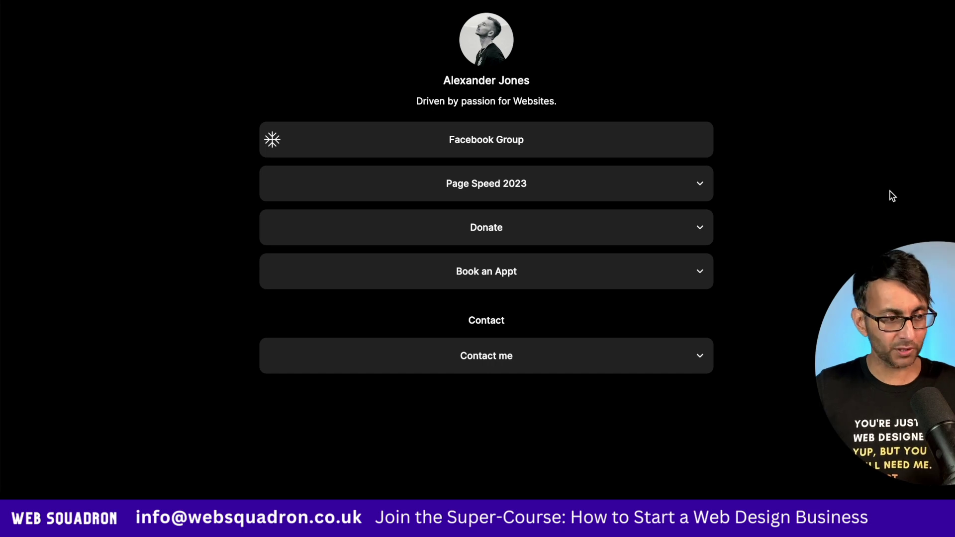
On the public bio page, test the Facebook Group link and the Page Speed 2023 video.
left_click(602, 143)
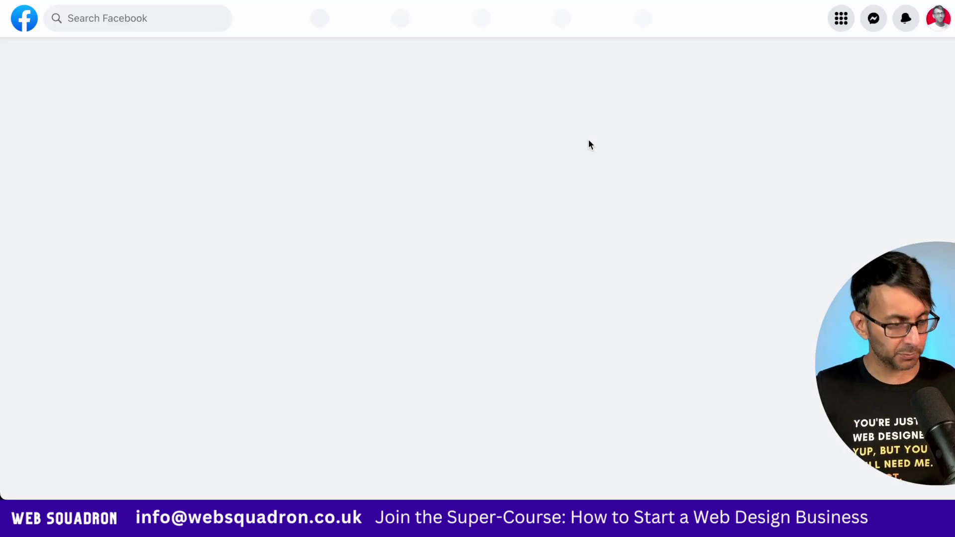
key("super+w")
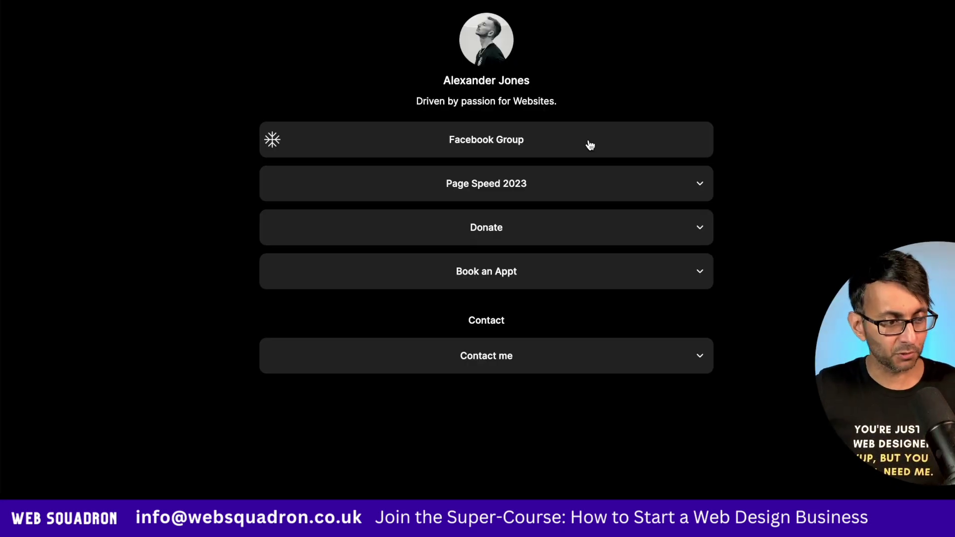
left_click(591, 193)
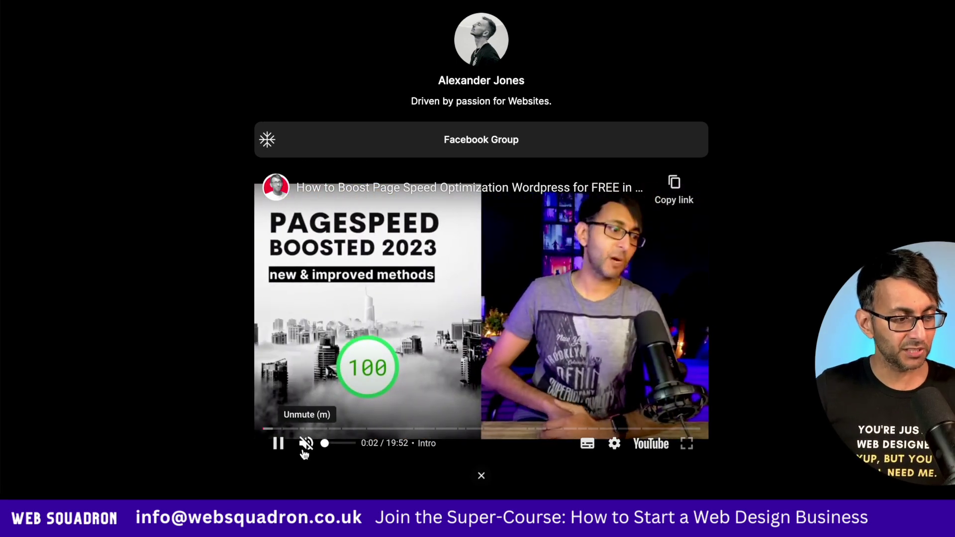
left_click(481, 475)
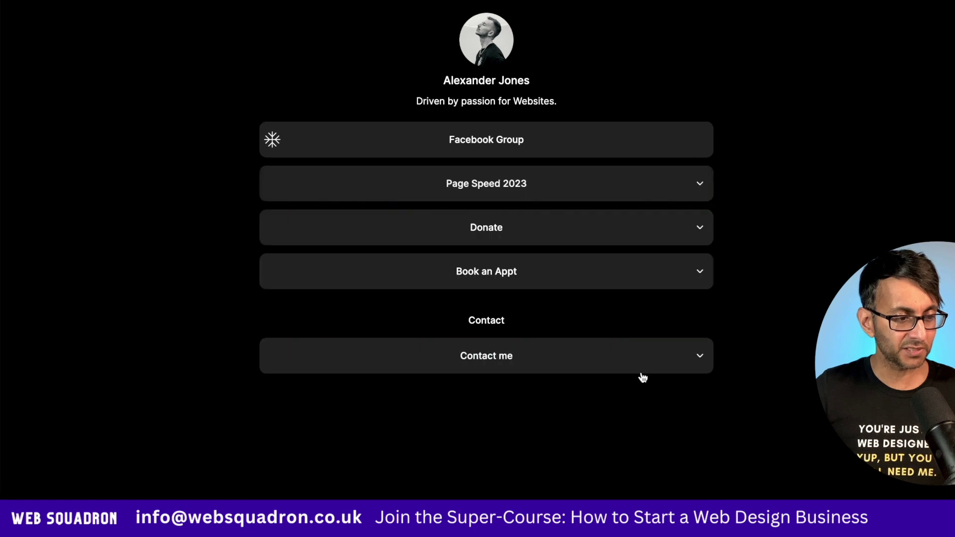
left_click(706, 186)
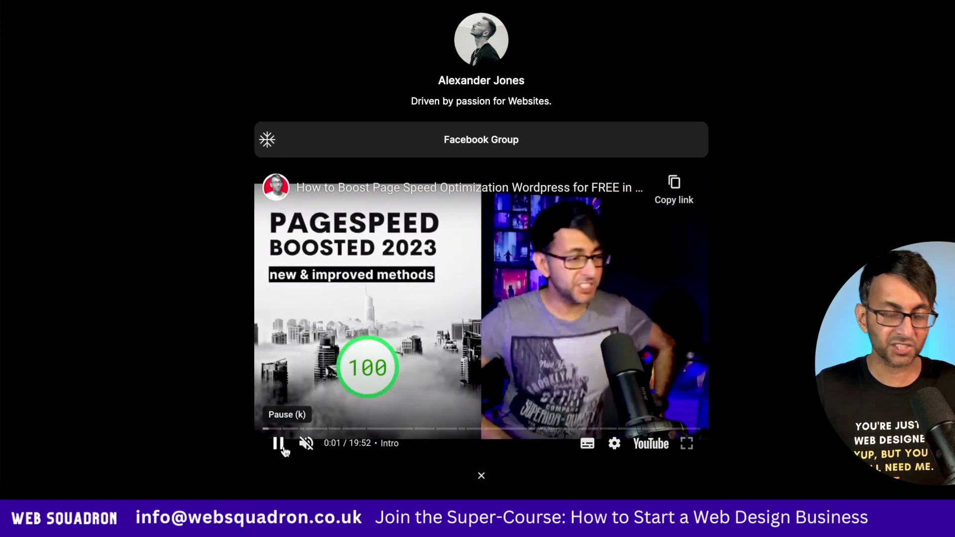
left_click(481, 476)
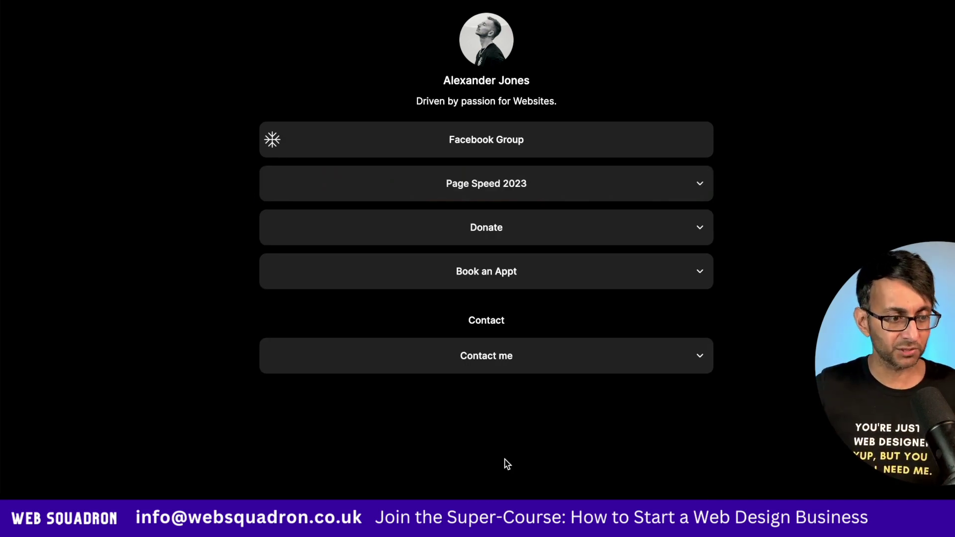
Expand and collapse the Donate, Book an Appt and Contact me blocks to check them.
left_click(695, 227)
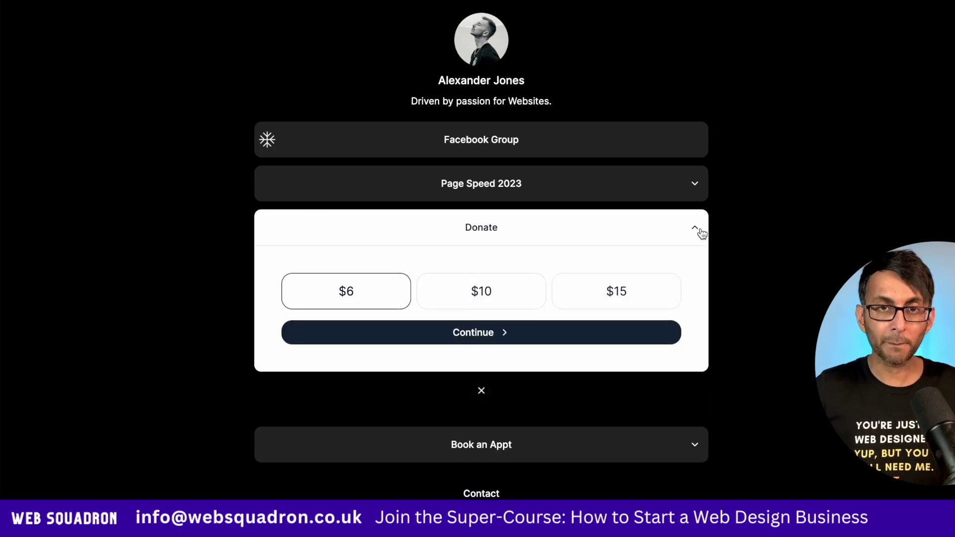
left_click(701, 232)
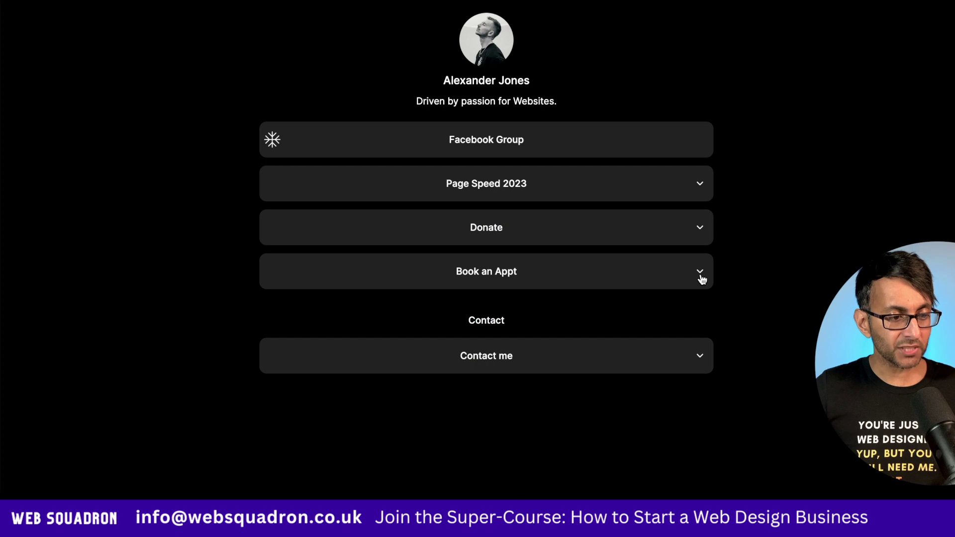
left_click(700, 275)
scroll(556, 363, "down", 5)
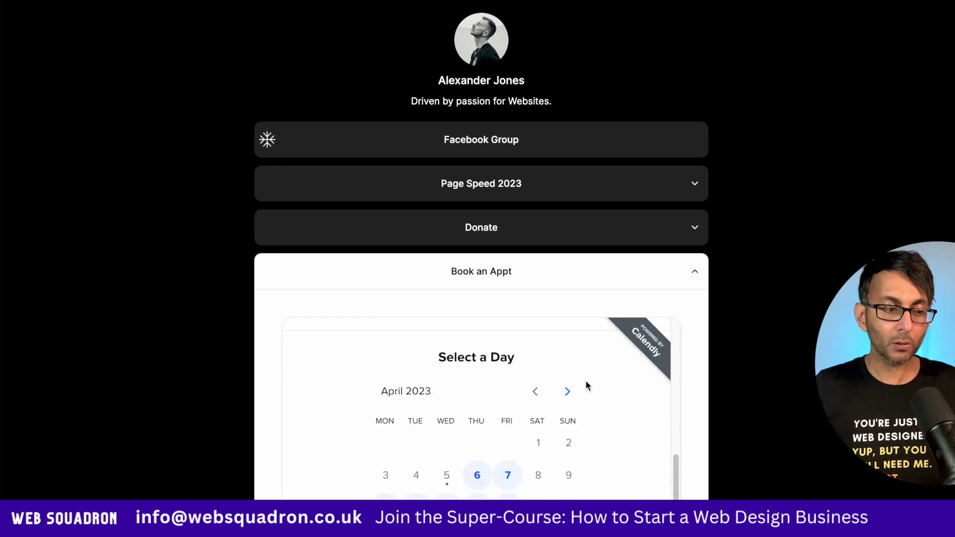
scroll(586, 386, "up", 4)
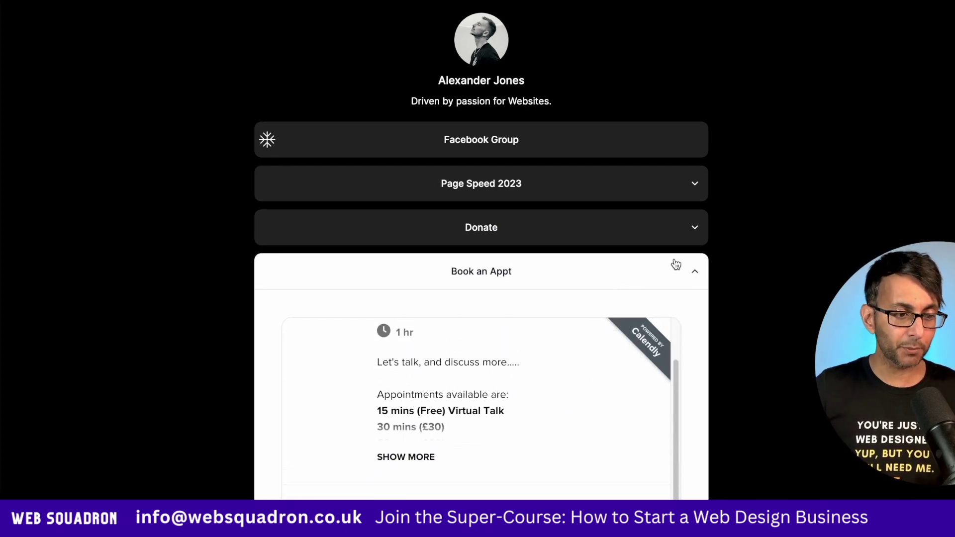
left_click(694, 273)
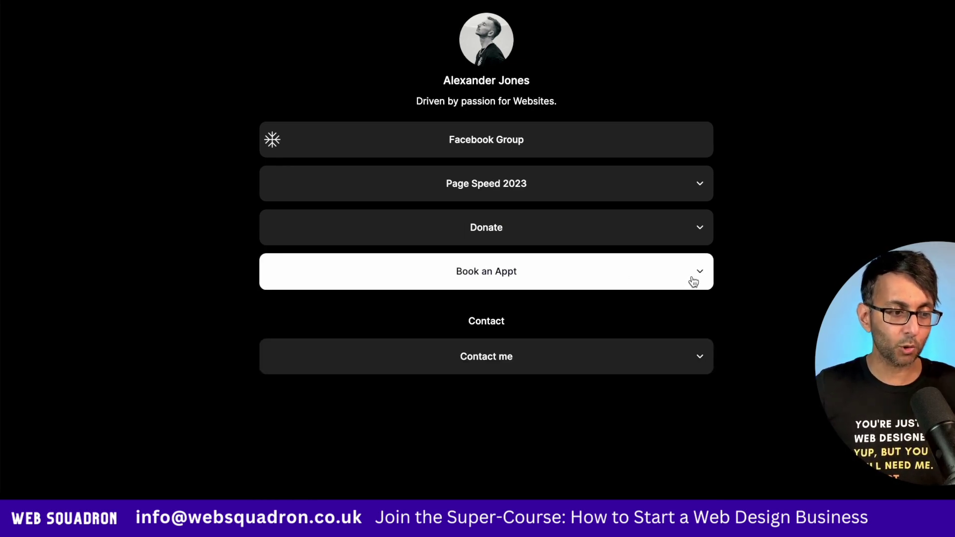
left_click(699, 371)
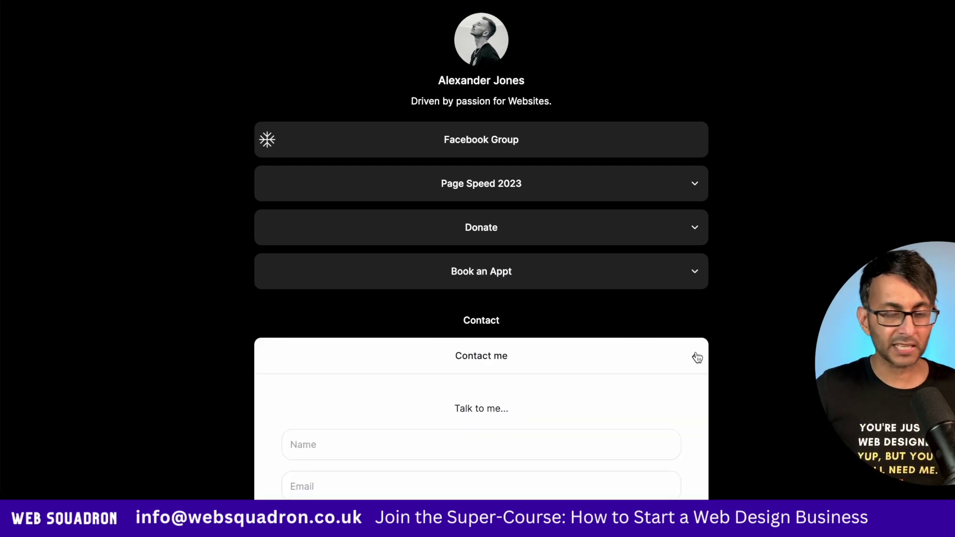
left_click(697, 358)
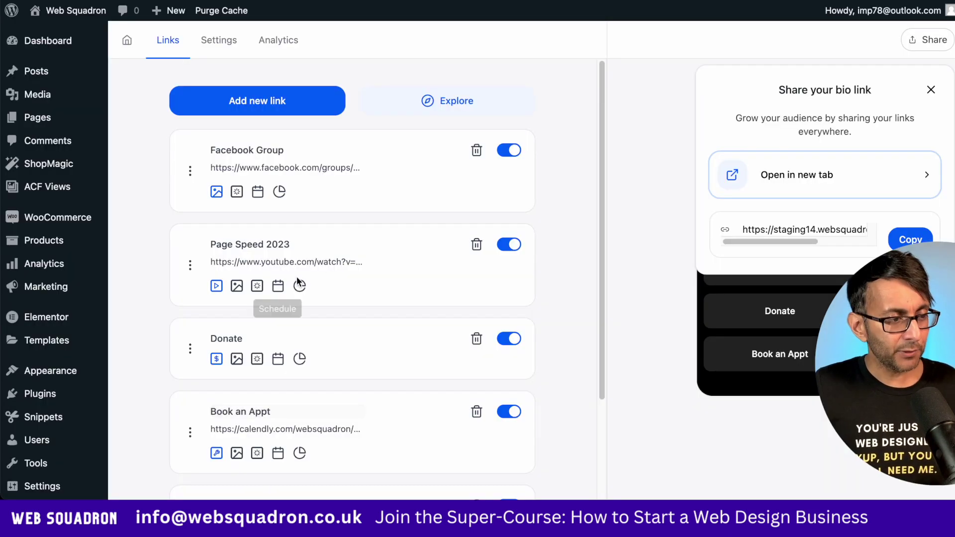
In Settings, append 'sss' to the surname in the profile title.
left_click(213, 57)
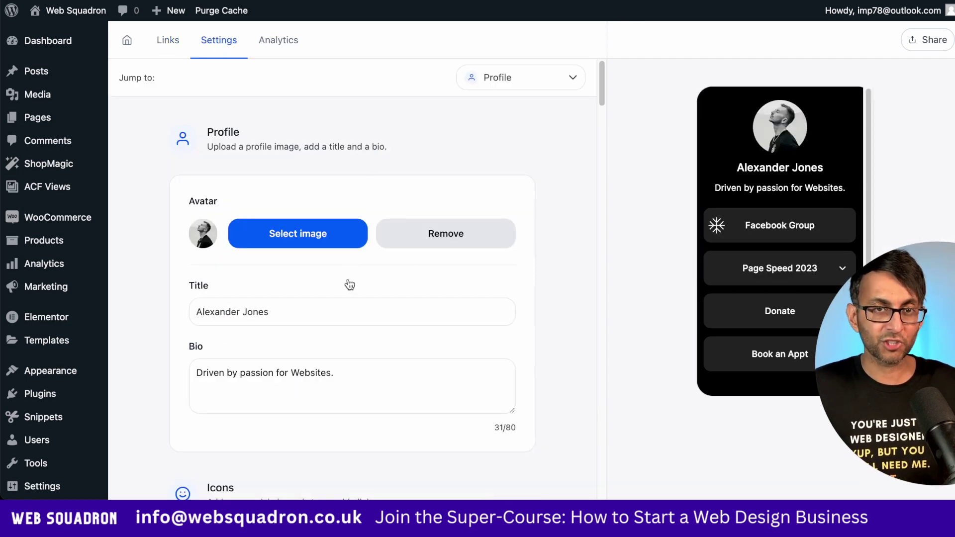
left_click(333, 312)
type("sss")
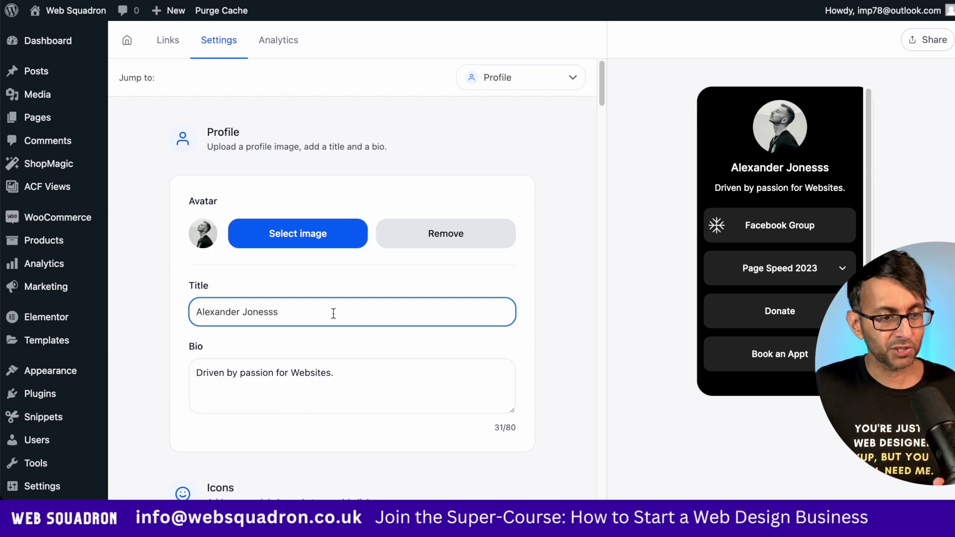
scroll(333, 313, "down", 1)
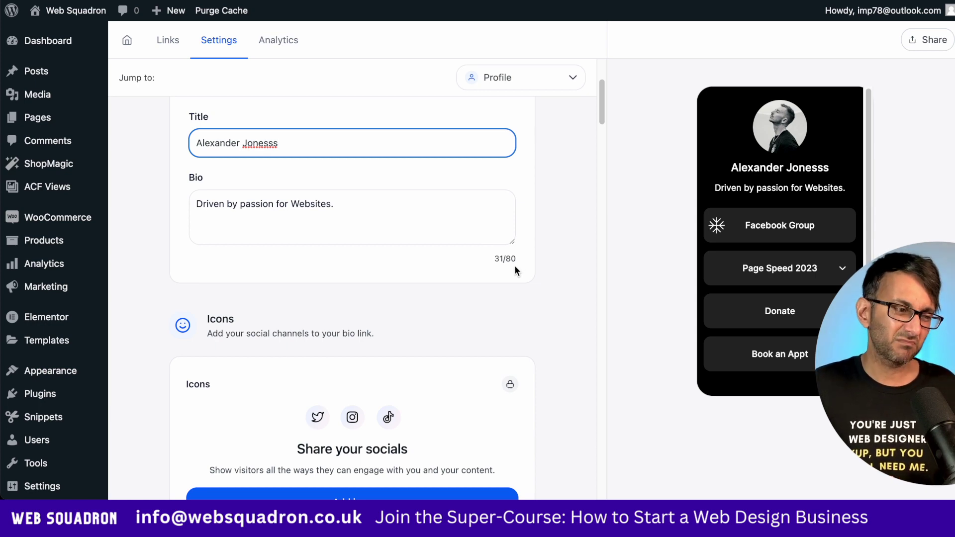
scroll(450, 277, "down", 5)
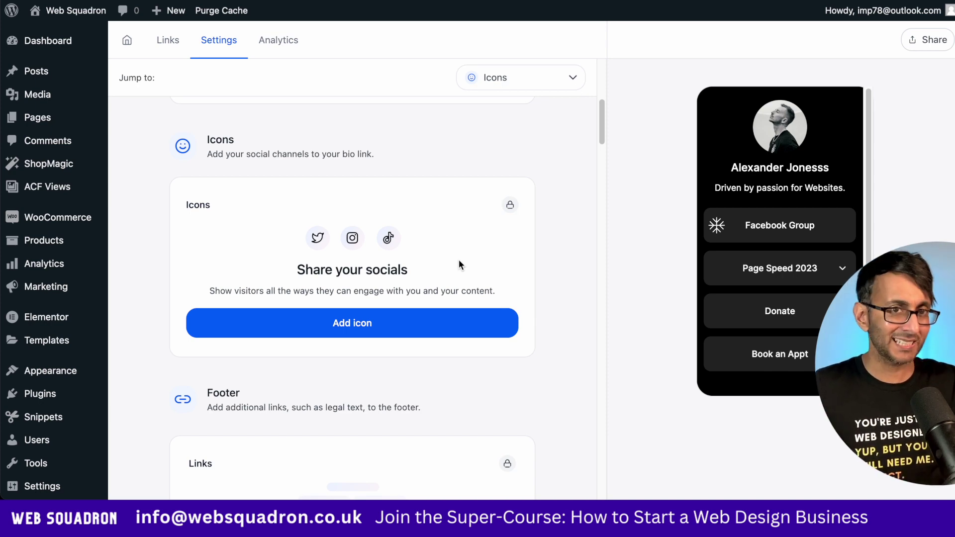
Preview the Light, Gradient and Lime themes, then switch back to Dark.
scroll(444, 279, "down", 5)
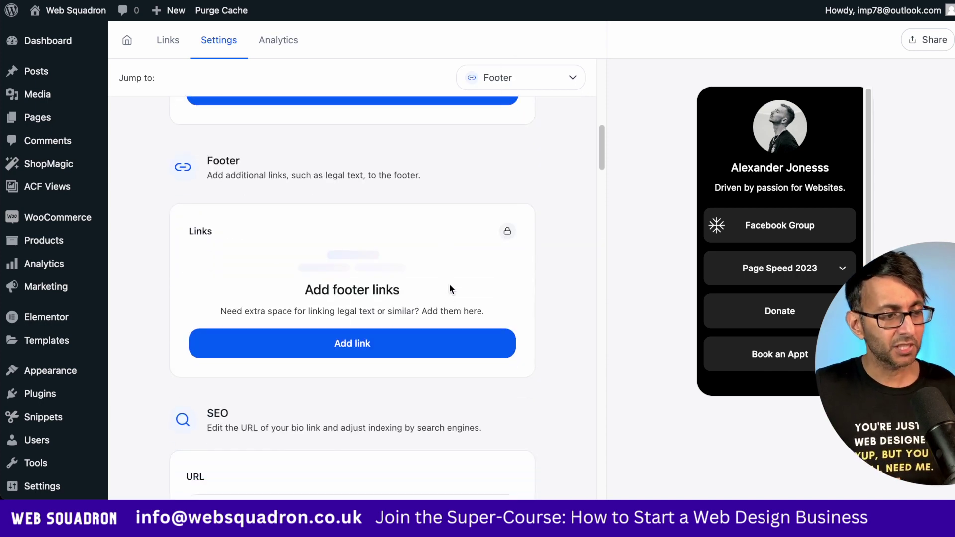
scroll(449, 283, "down", 15)
left_click(321, 215)
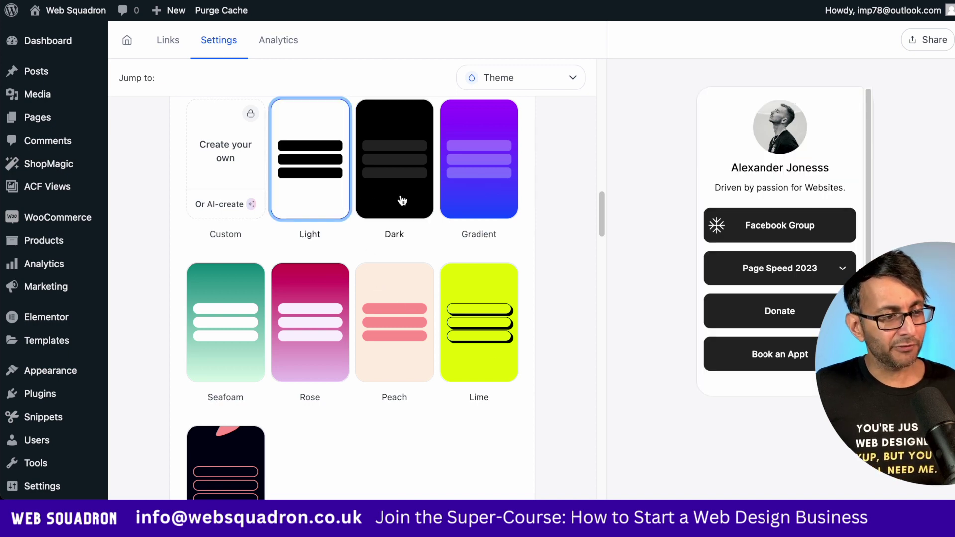
left_click(476, 195)
left_click(479, 330)
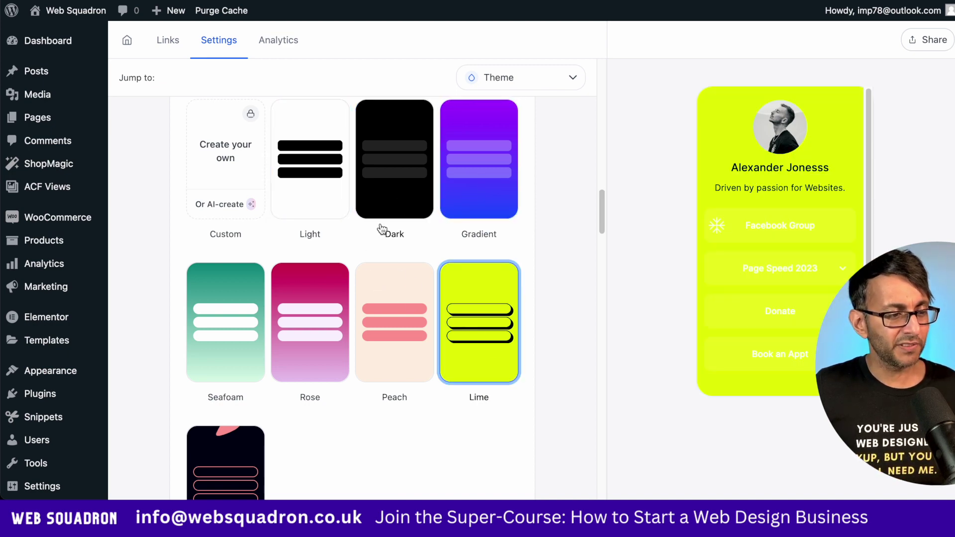
left_click(404, 199)
Try the locked Capriola font and dismiss the upgrade prompt.
scroll(452, 372, "up", 20)
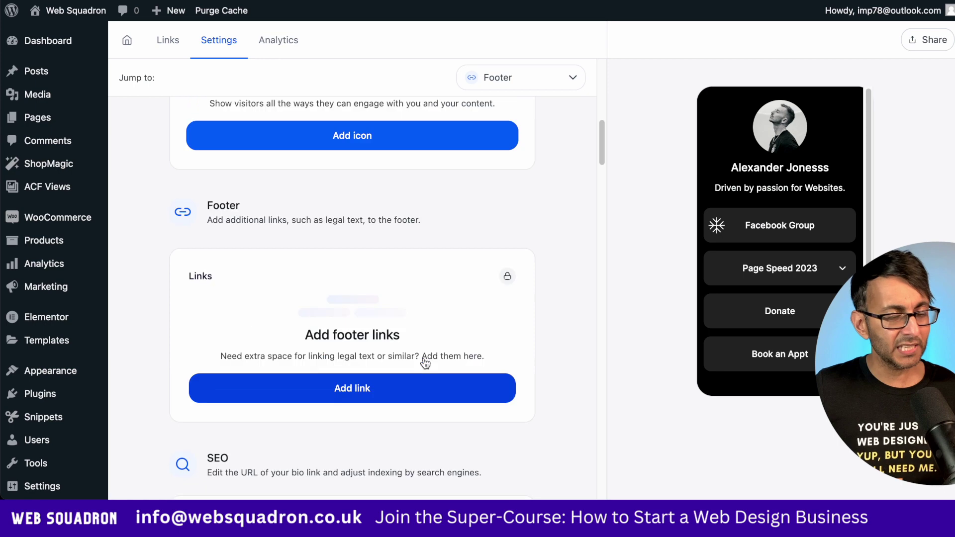
scroll(432, 419, "down", 20)
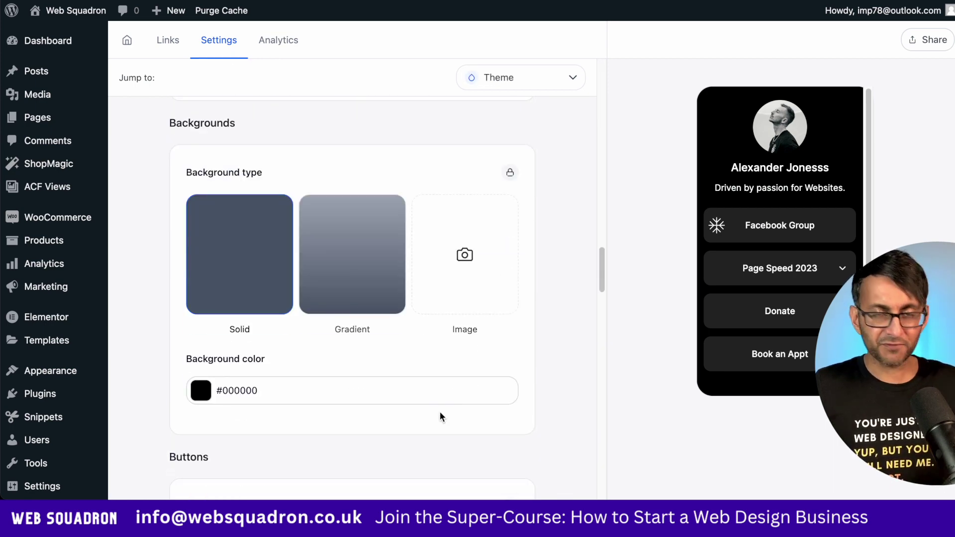
scroll(441, 417, "down", 10)
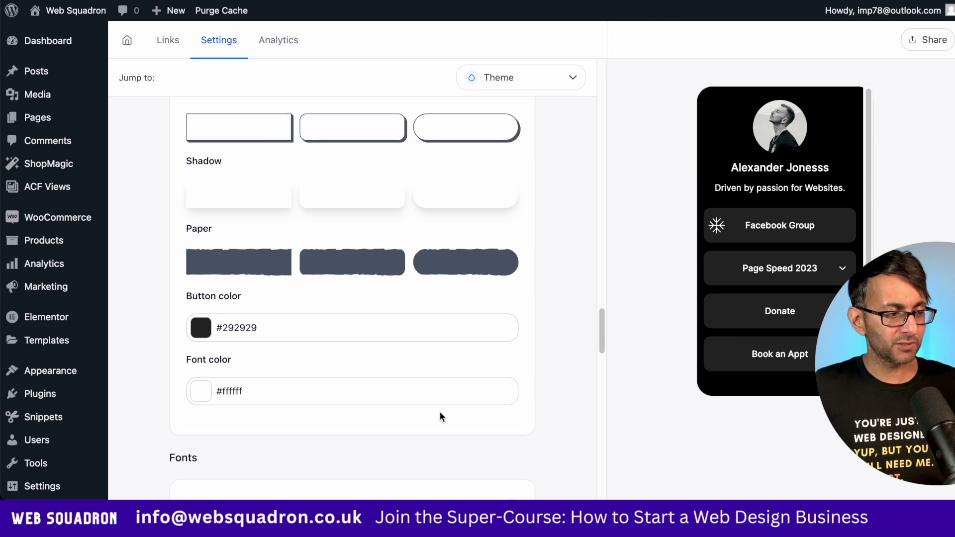
scroll(440, 417, "up", 2)
scroll(441, 417, "down", 5)
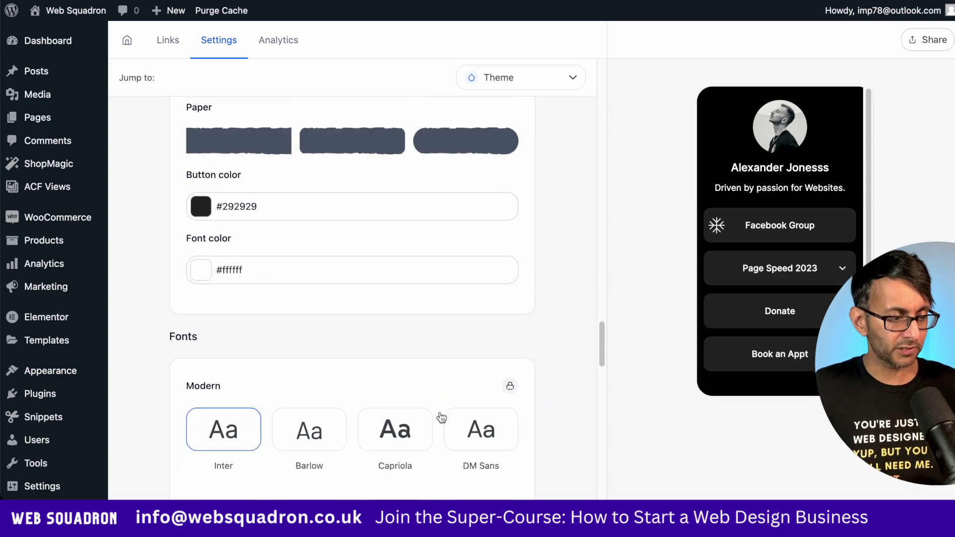
scroll(441, 417, "down", 3)
left_click(396, 316)
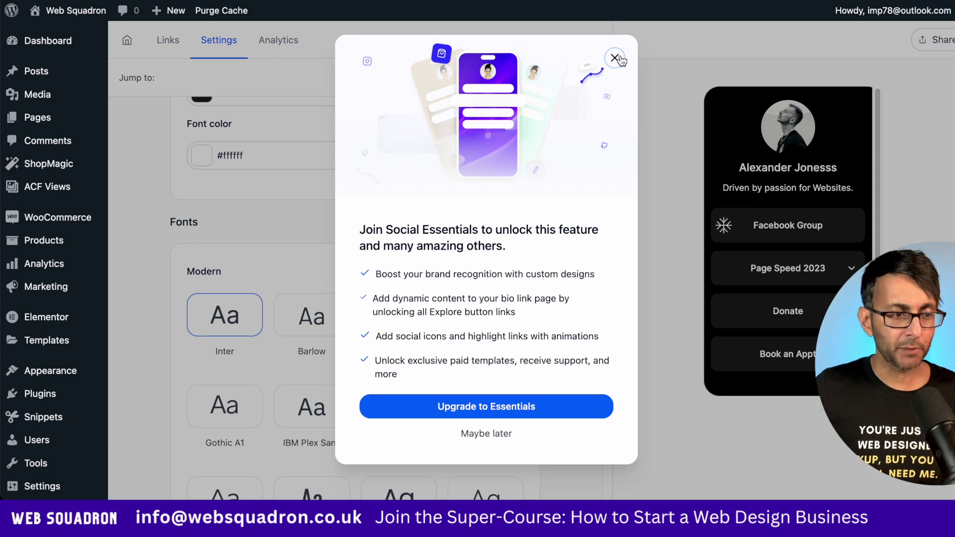
left_click(616, 58)
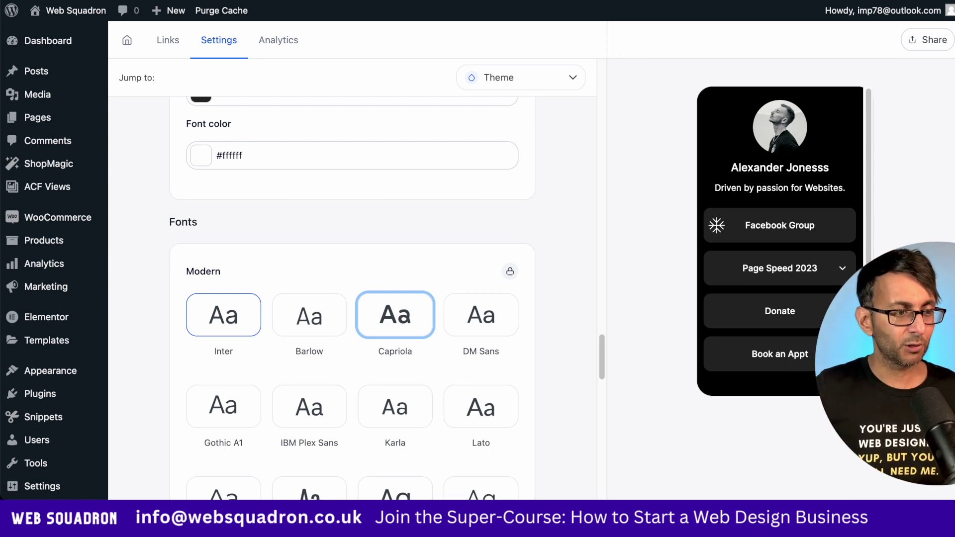
scroll(424, 288, "down", 1)
scroll(424, 289, "up", 1)
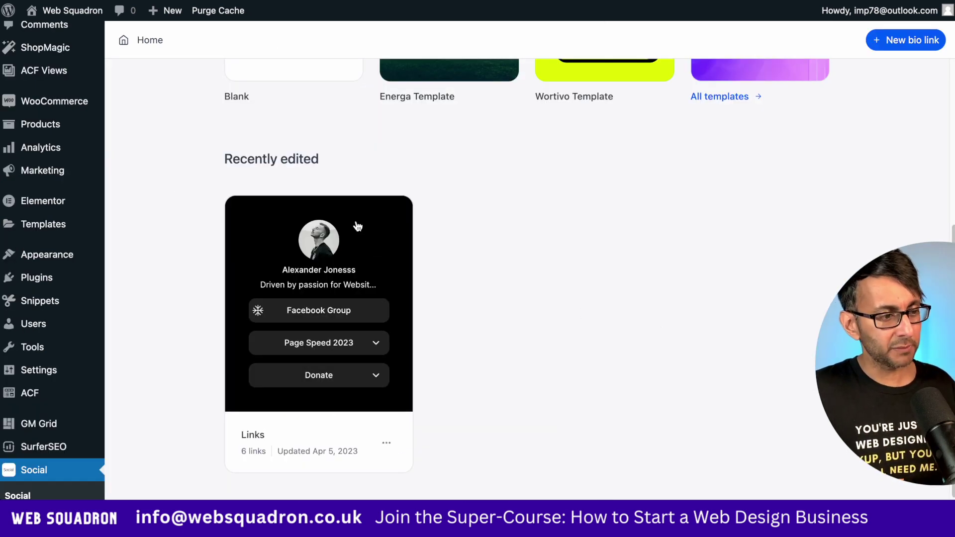
In the Links bio page settings, add an enabled Twitter social icon with the profile URL.
left_click(386, 260)
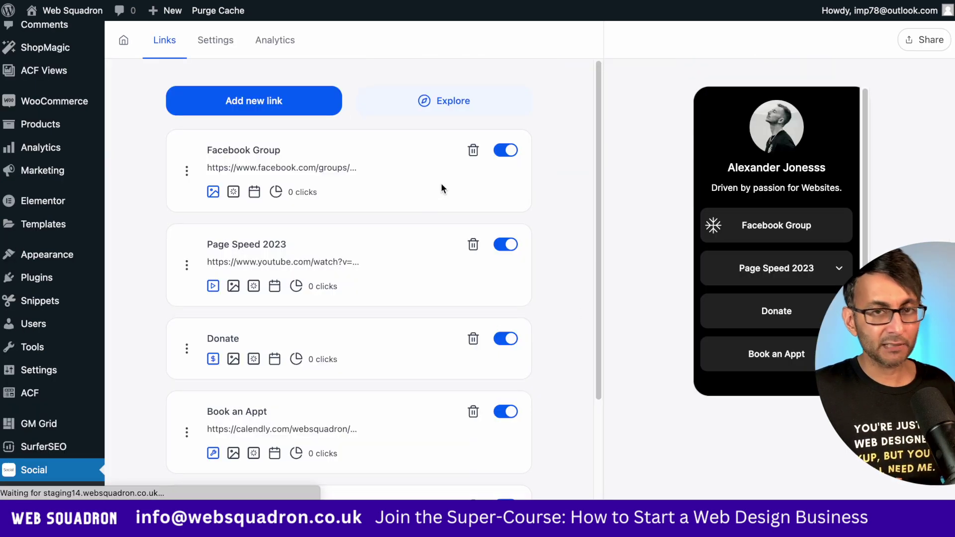
left_click(231, 53)
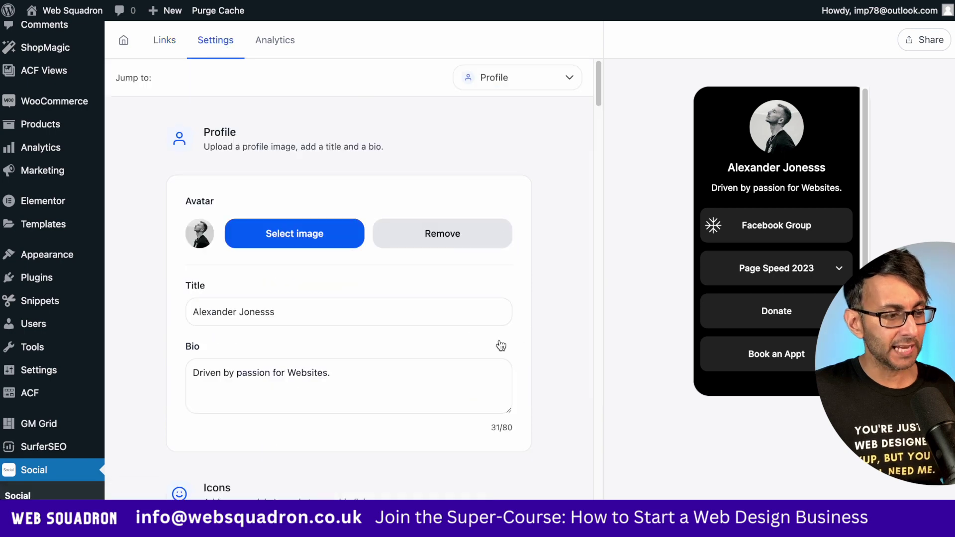
scroll(489, 336, "down", 5)
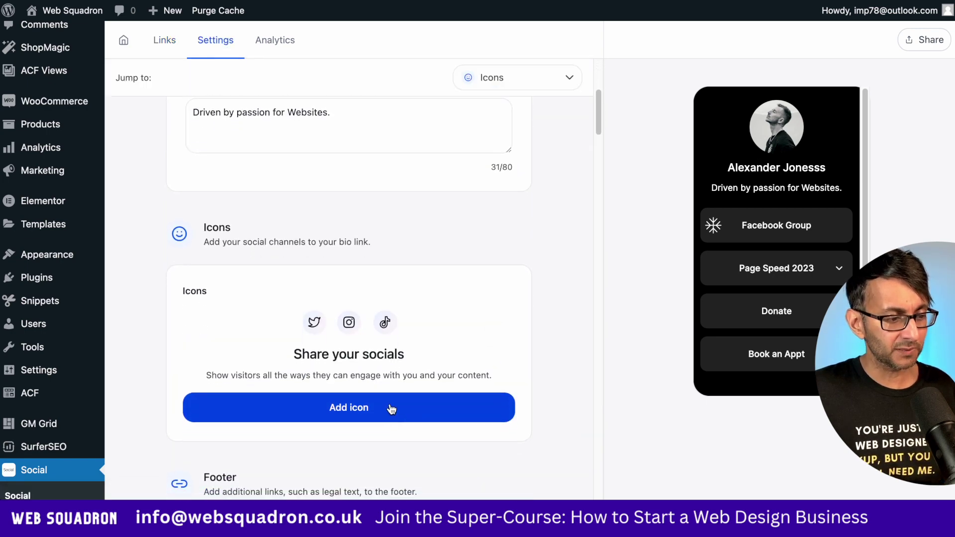
left_click(392, 417)
scroll(525, 271, "down", 15)
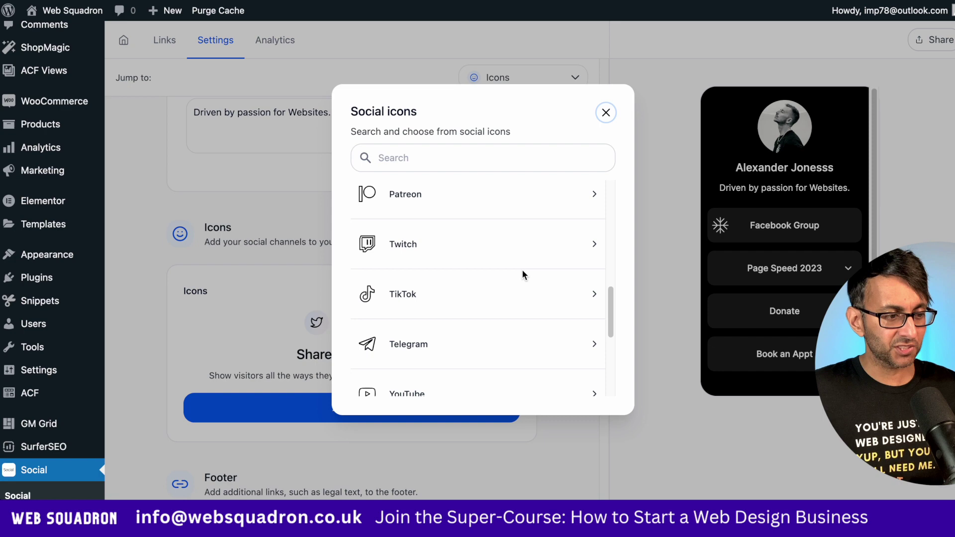
scroll(482, 300, "up", 15)
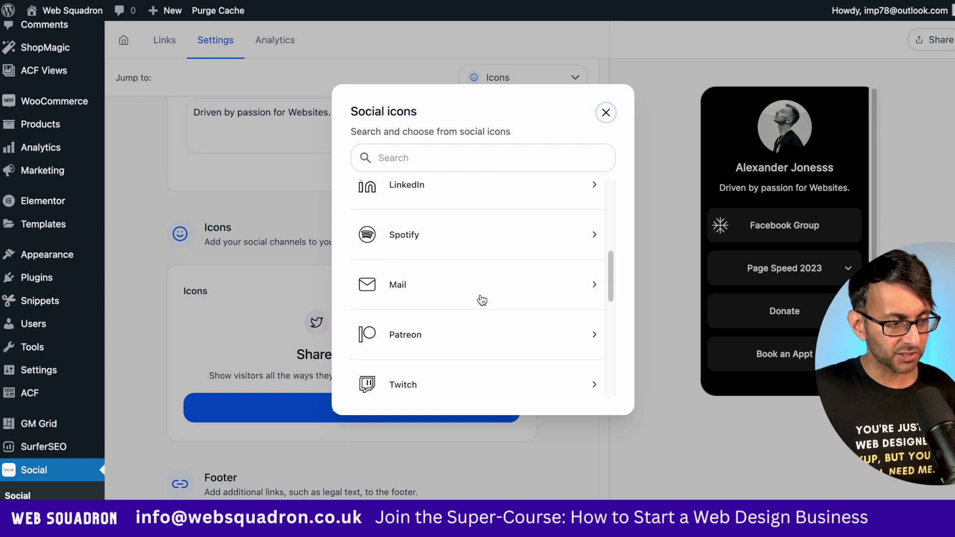
left_click(440, 317)
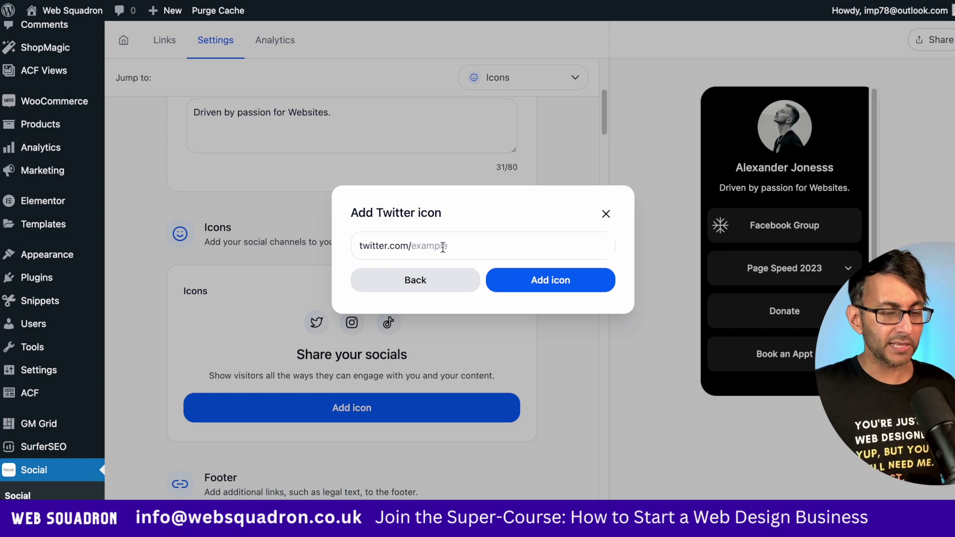
left_click(550, 280)
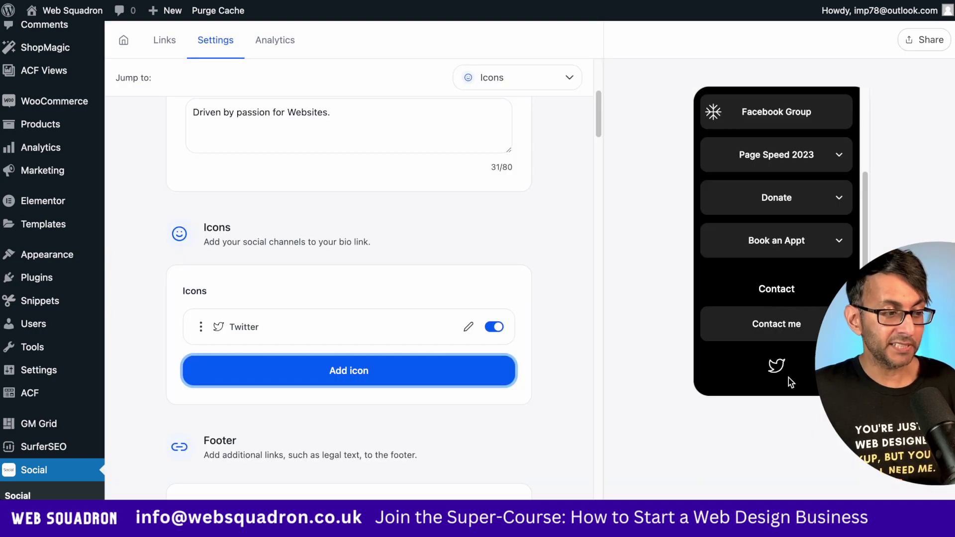
left_click_drag(598, 115, 622, 269)
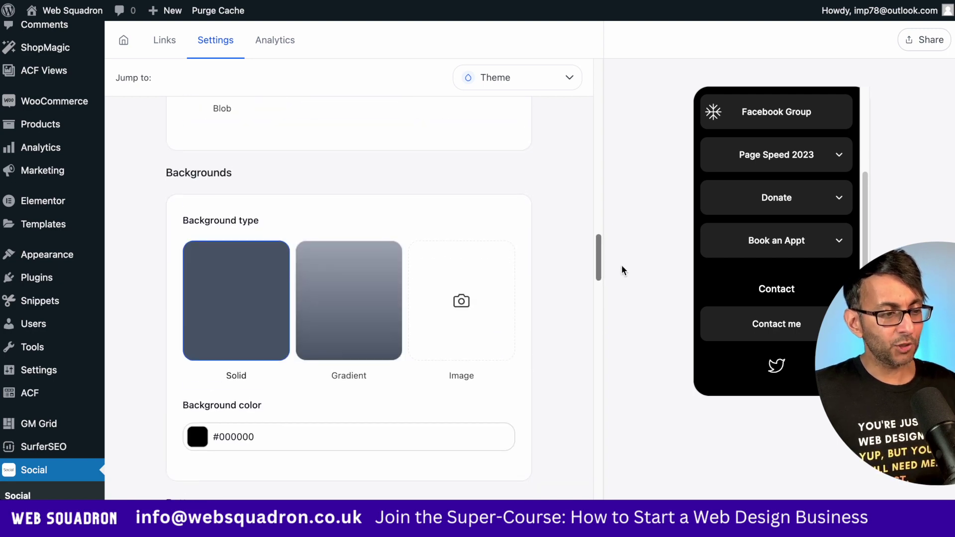
Try a gradient page background, then switch it back to solid and move down to Theme.
left_click(388, 316)
left_click(291, 310)
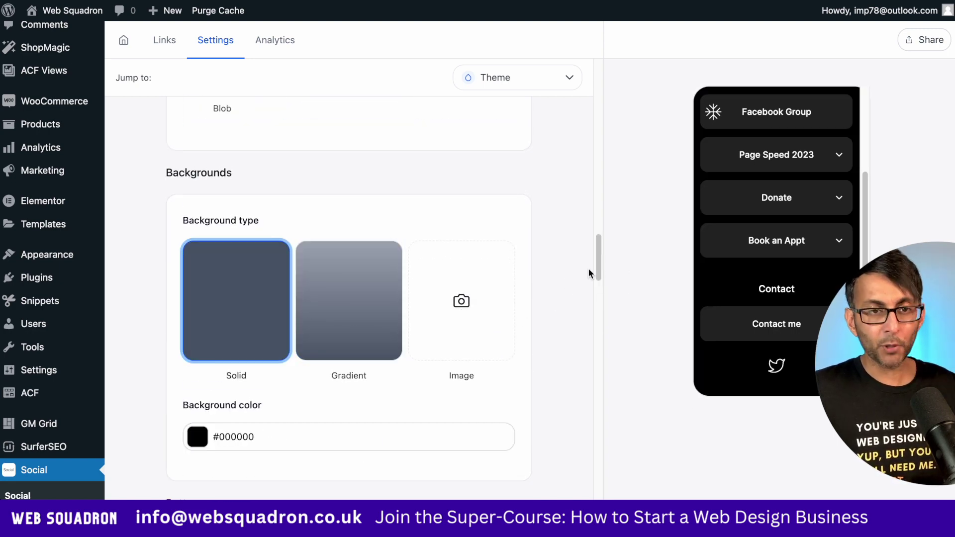
left_click_drag(599, 246, 618, 192)
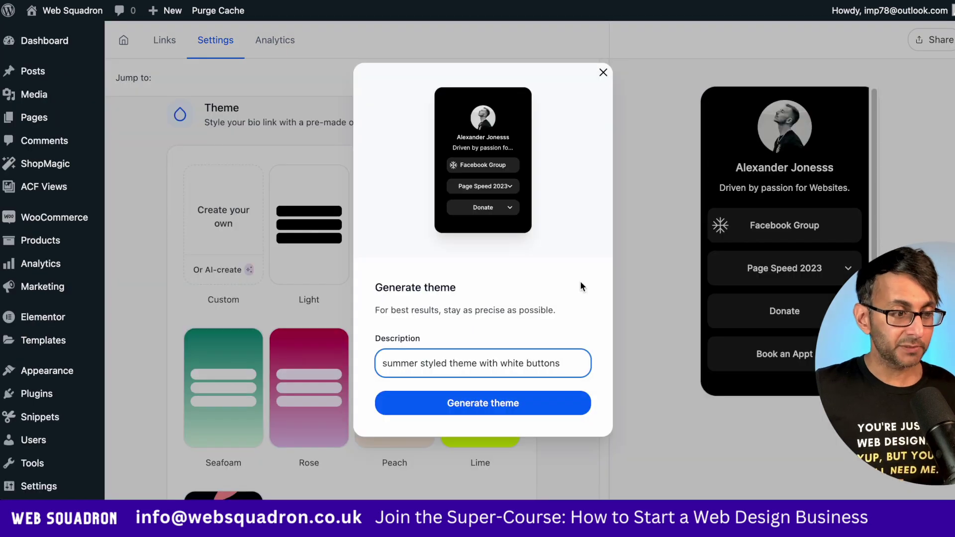
Generate the 'summer styled theme with white buttons' theme and accept the yellow gradient result.
left_click(524, 406)
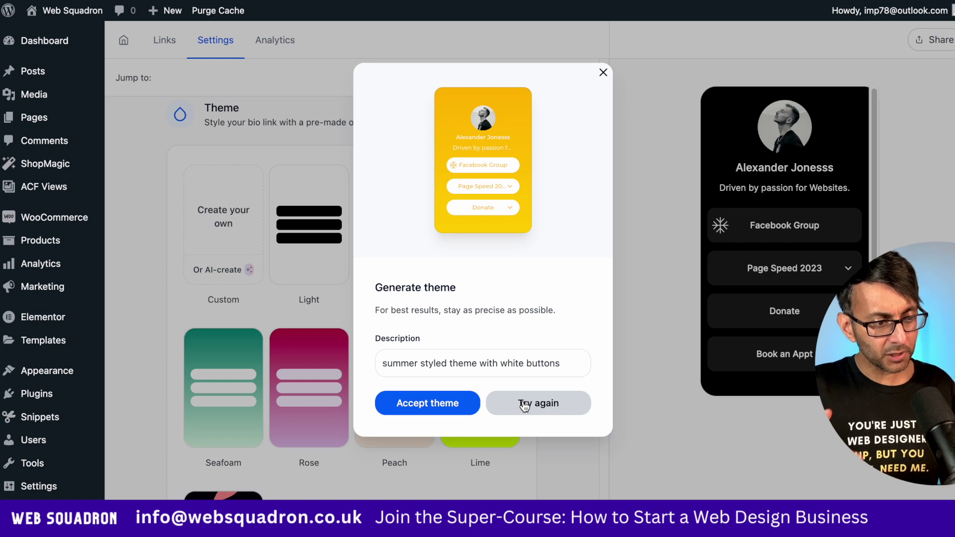
left_click(437, 402)
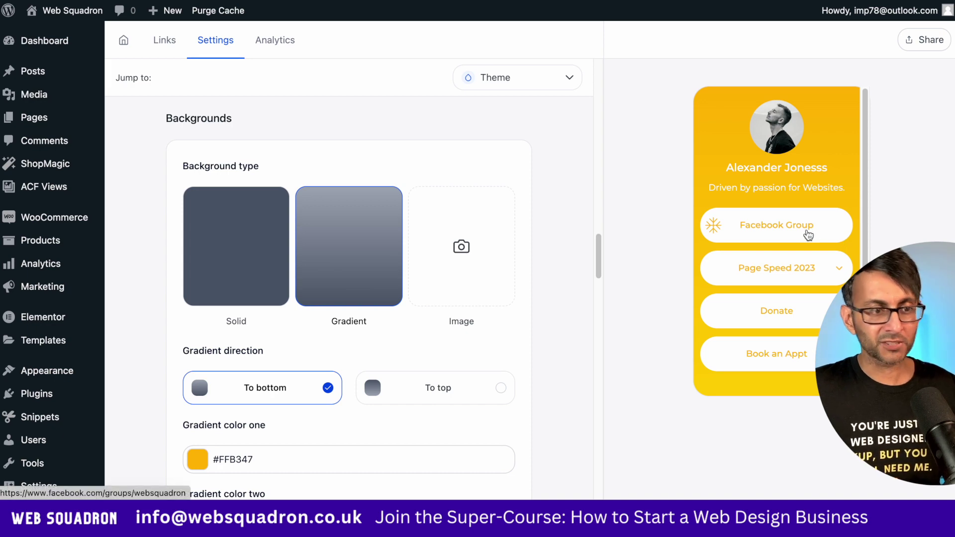
Change the Buttons font color from yellow to dark brown-grey #403c35.
scroll(486, 325, "down", 5)
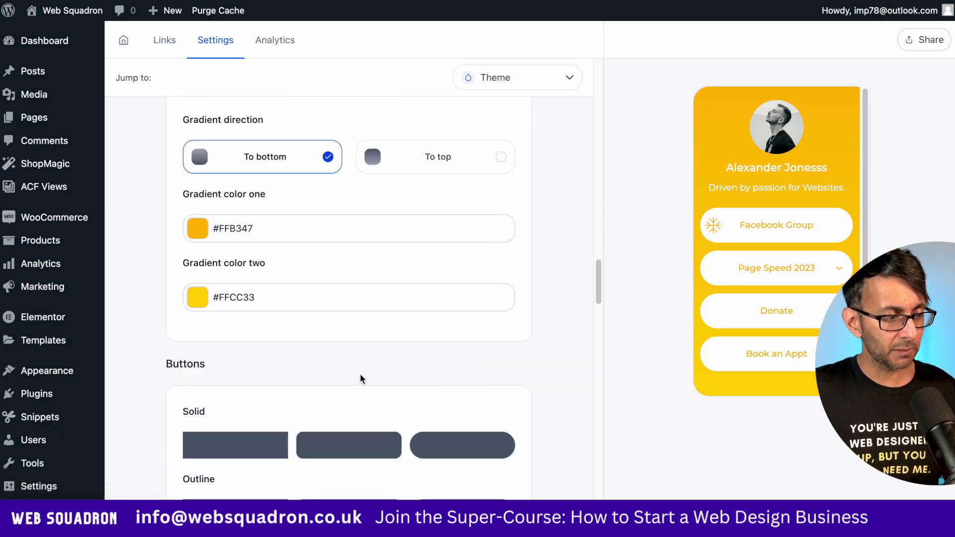
scroll(369, 370, "down", 14)
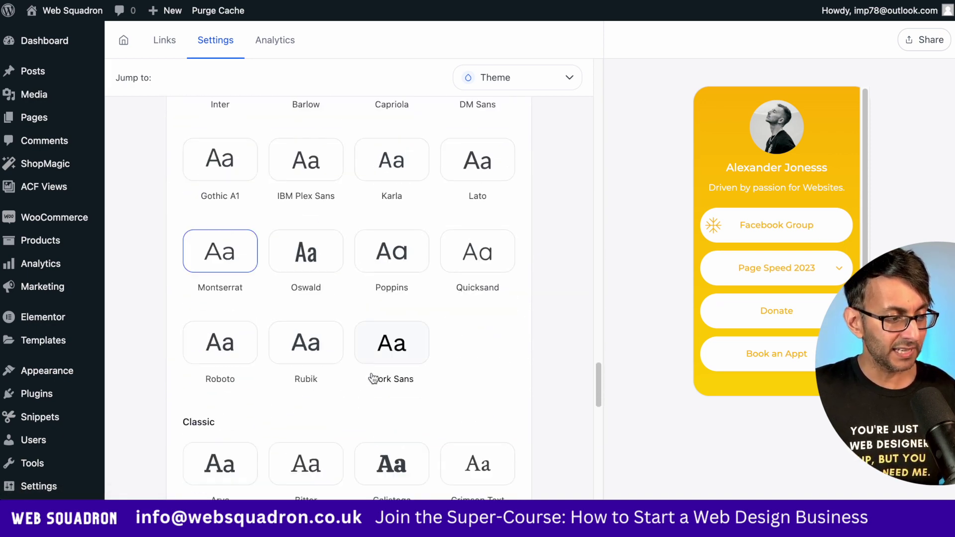
scroll(371, 375, "up", 9)
left_click(198, 378)
left_click_drag(277, 236, 214, 265)
left_click(421, 341)
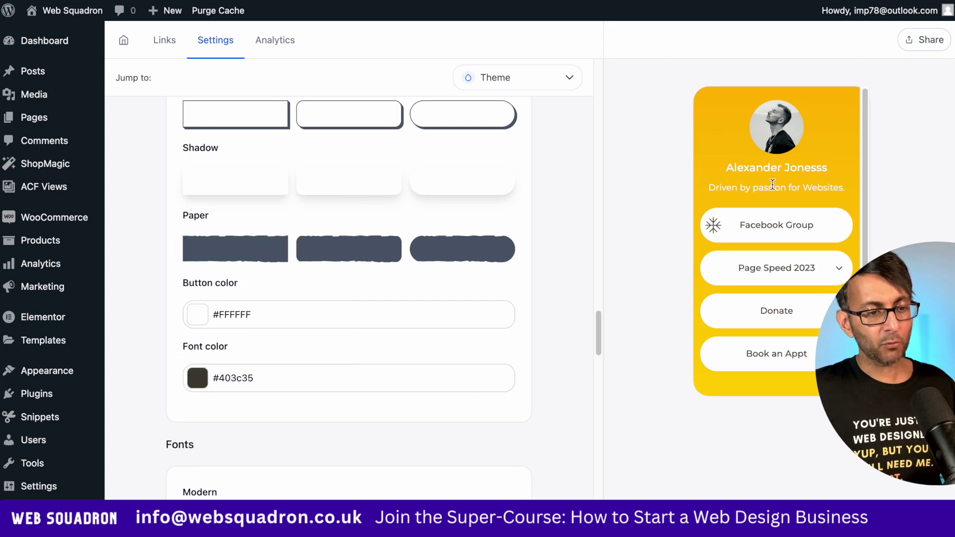